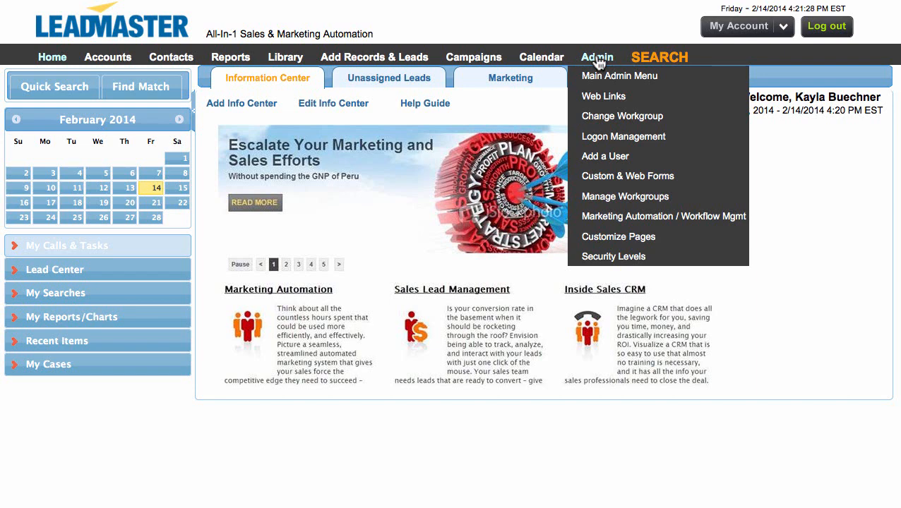
Step: Open the customization of the Sales Update page from the administration area's page list
left_click(597, 59)
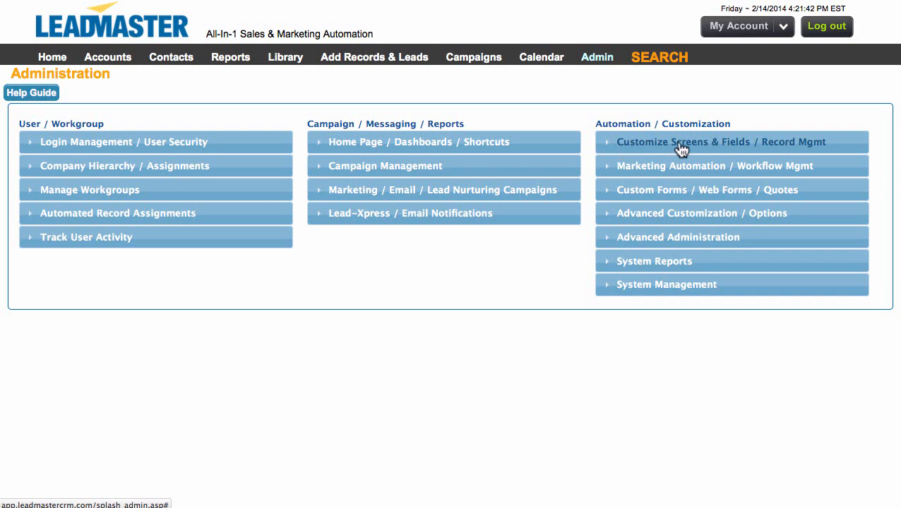
left_click(608, 145)
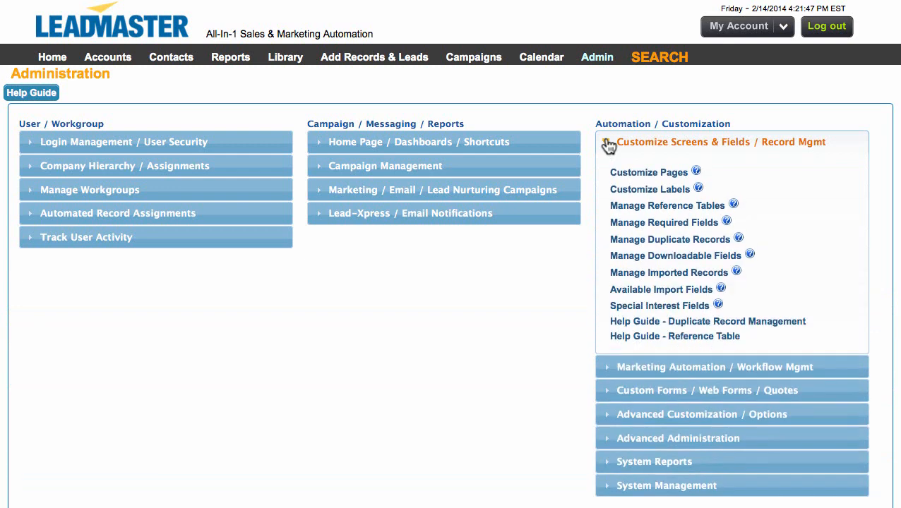
left_click(645, 174)
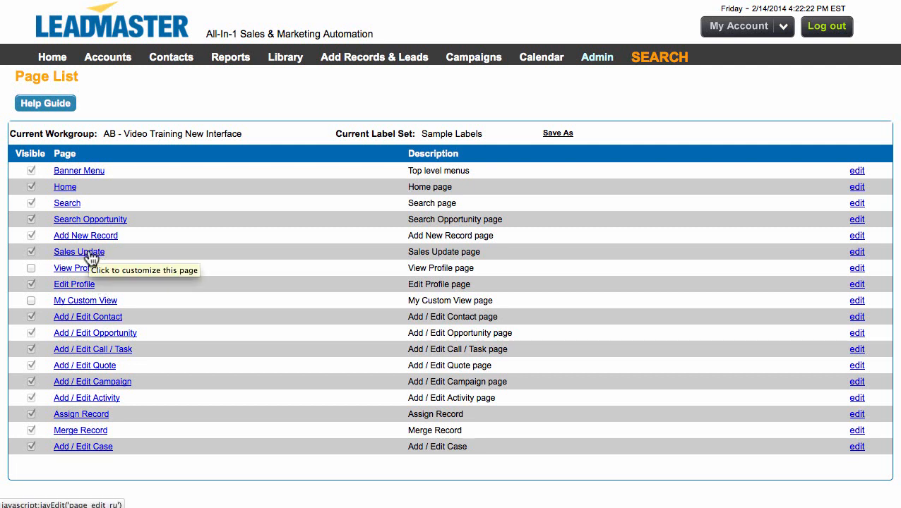
left_click(89, 253)
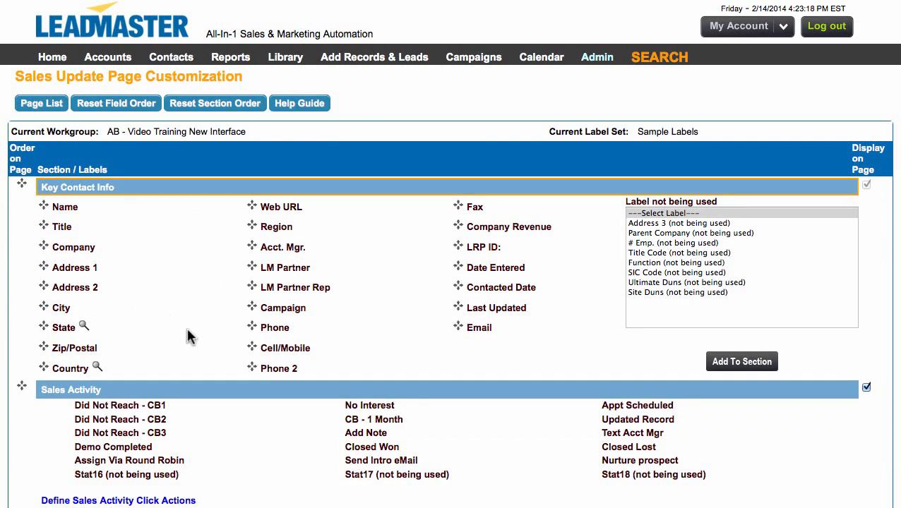
Step: Give the unused Stat16 sales activity the custom label "Schedule an Appointment" and submit it as being used
scroll(186, 442, "down", 3)
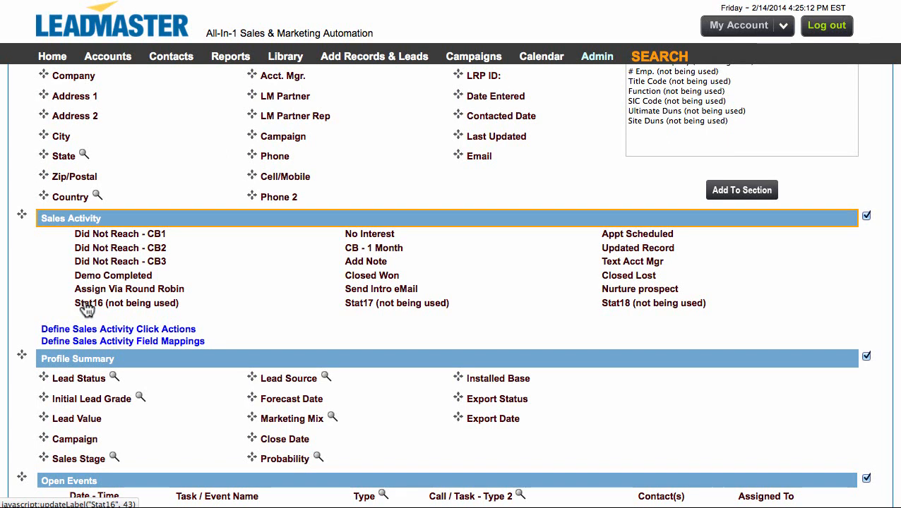
left_click(88, 305)
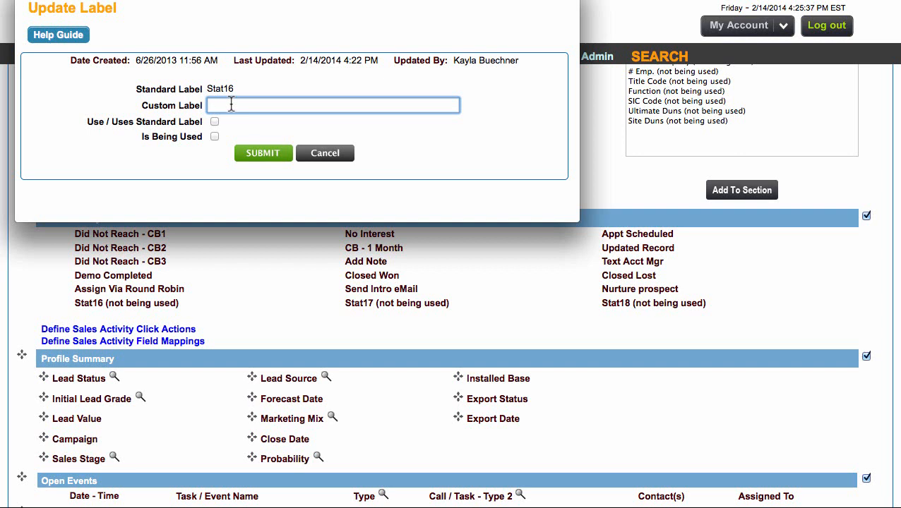
type("Sche")
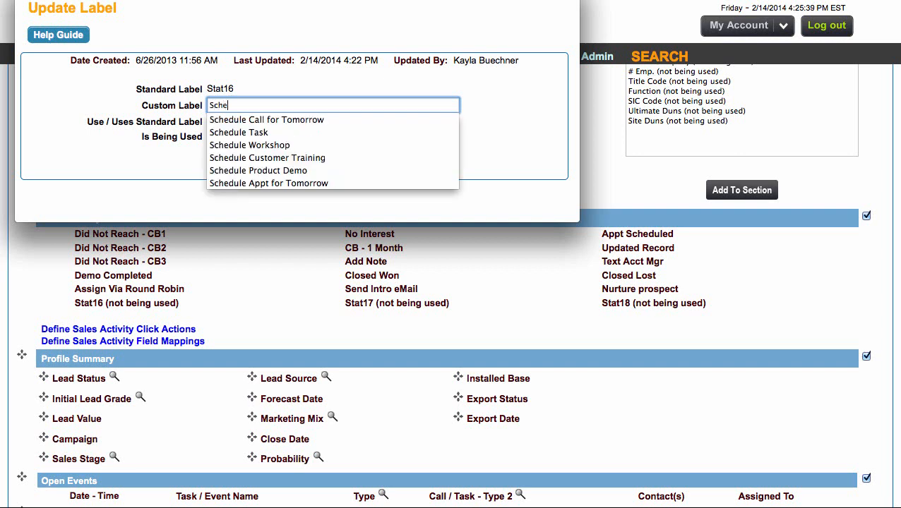
type("dule an Ap")
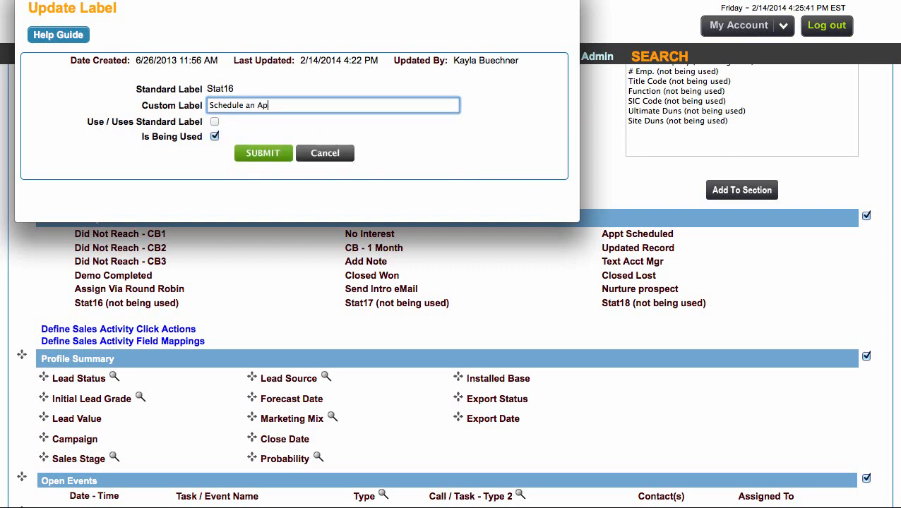
type("pointment")
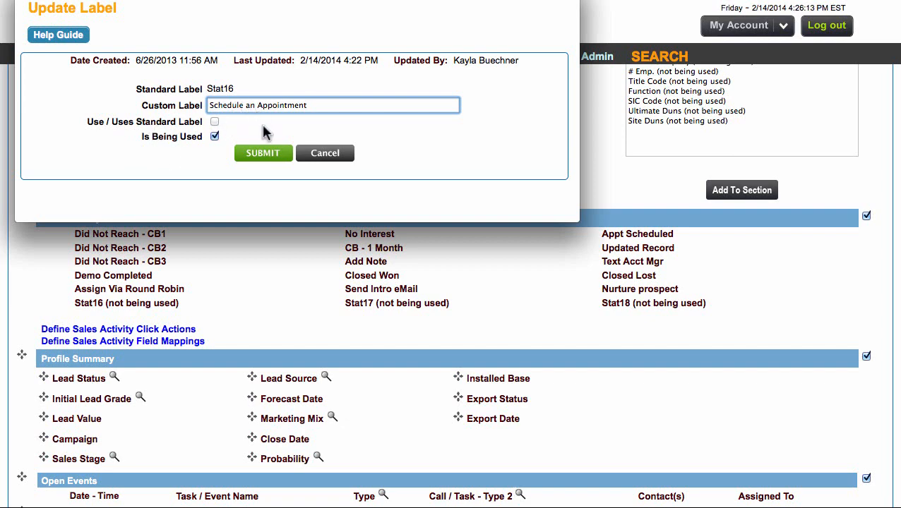
left_click(262, 161)
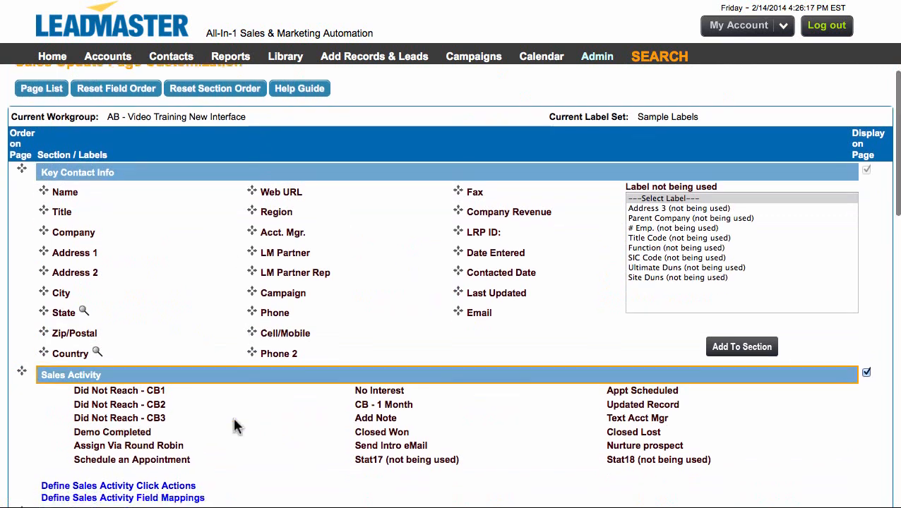
Step: Give the unused Stat17 sales activity the custom label "Schedule Call for Tomorrow" and submit it as being used
scroll(237, 424, "down", 5)
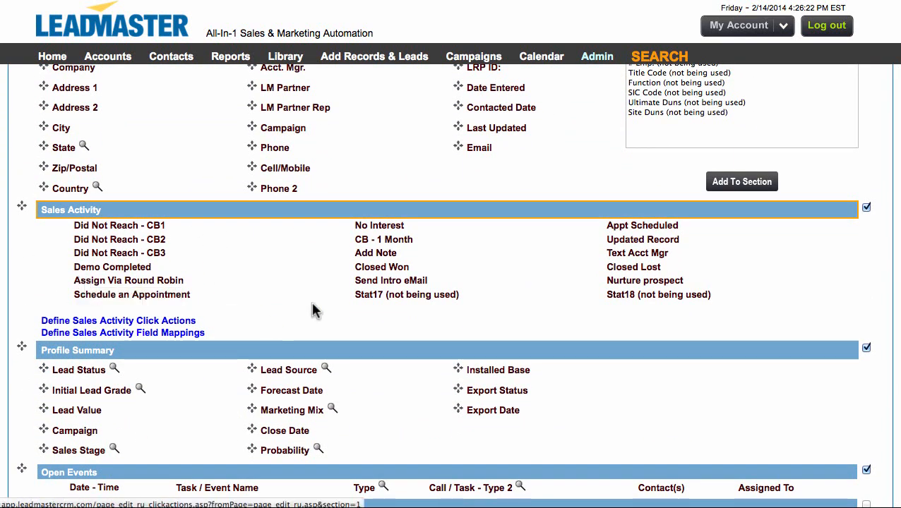
left_click(366, 299)
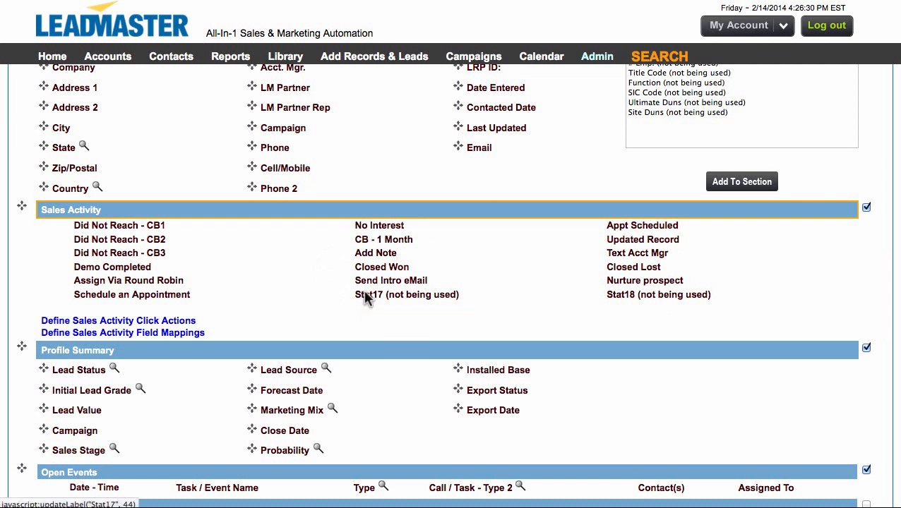
left_click(244, 104)
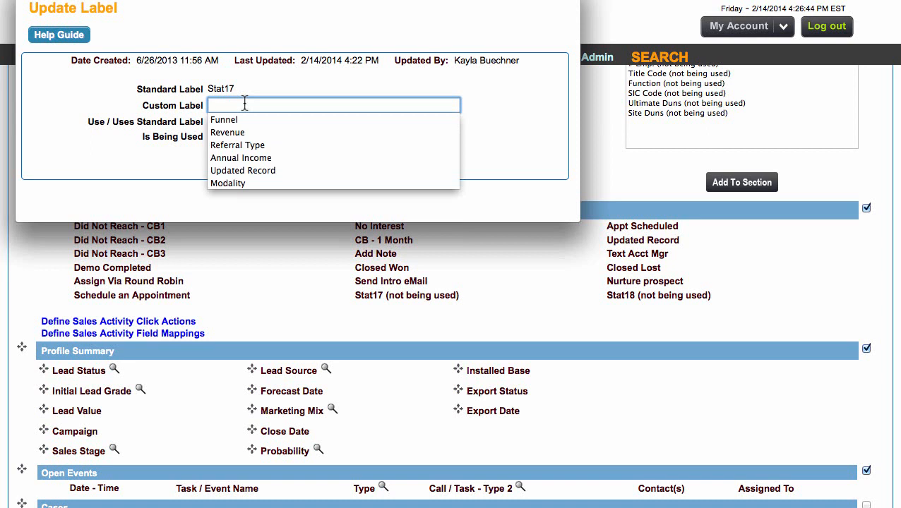
type("Schedule C")
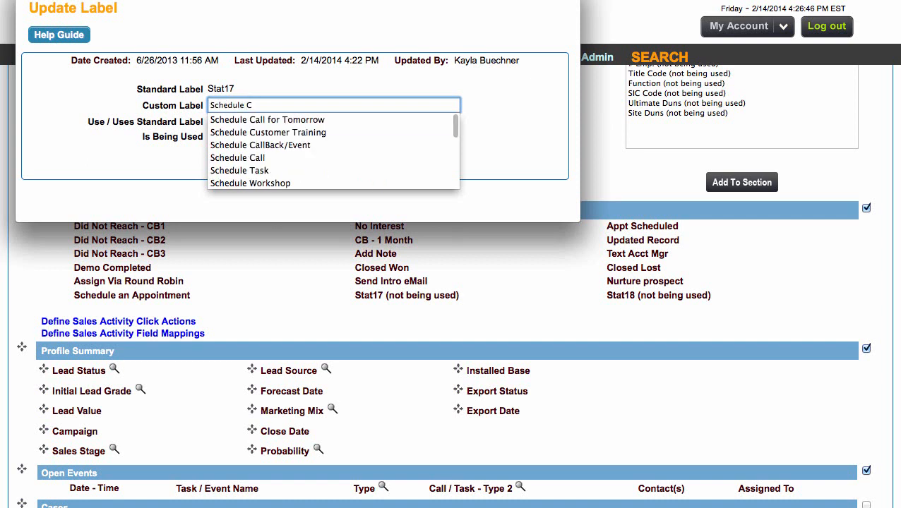
key("Down")
key("Return")
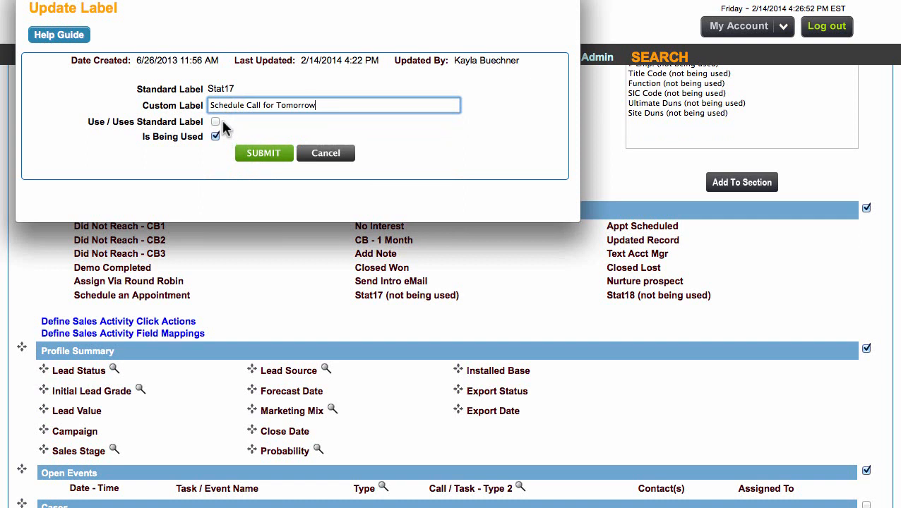
left_click(263, 154)
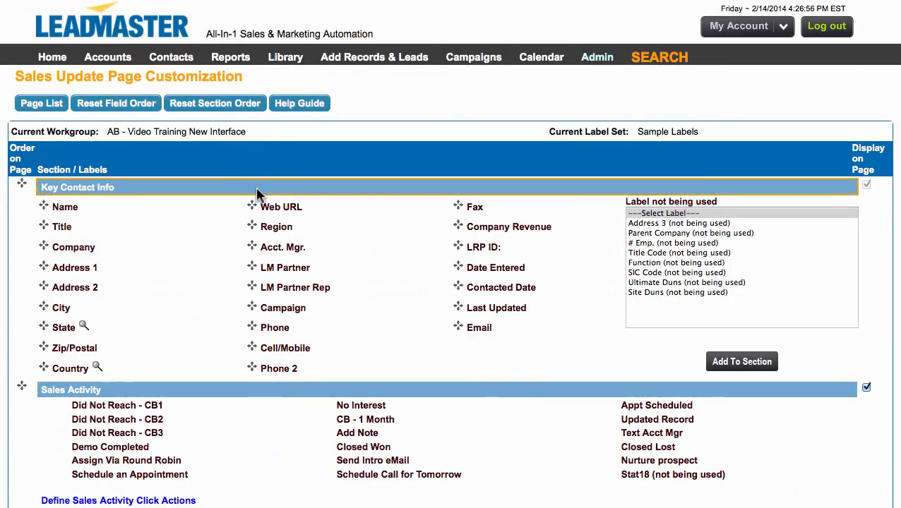
Step: Define the sales activity click actions: Add Call / Task for Schedule an Appointment and No click action for Schedule Call for Tomorrow
scroll(259, 432, "down", 5)
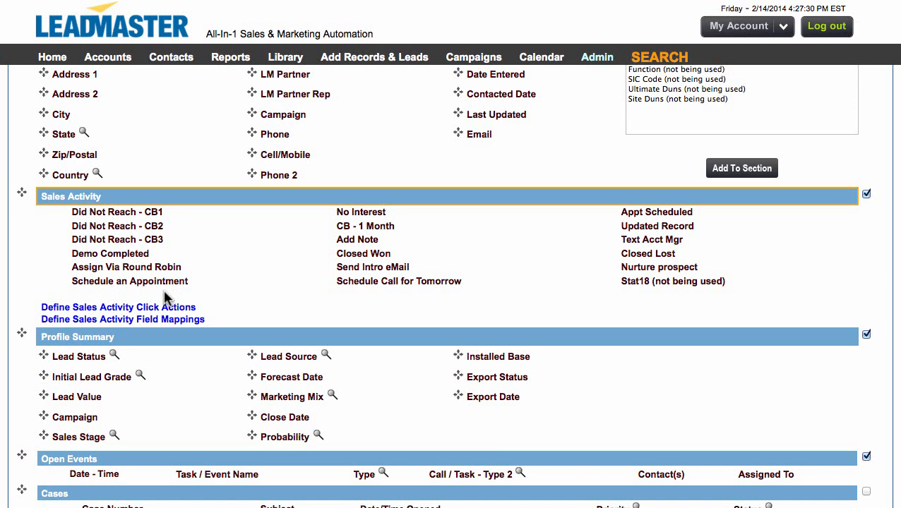
left_click(87, 309)
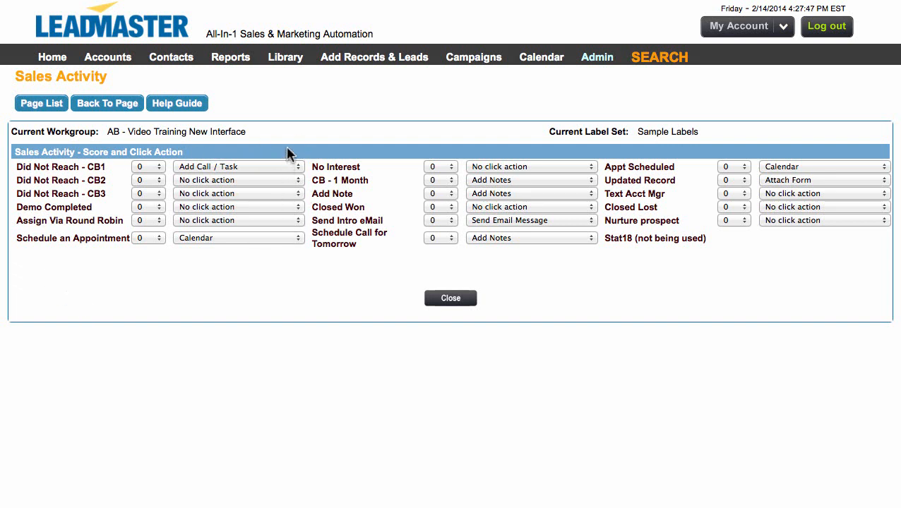
left_click(296, 236)
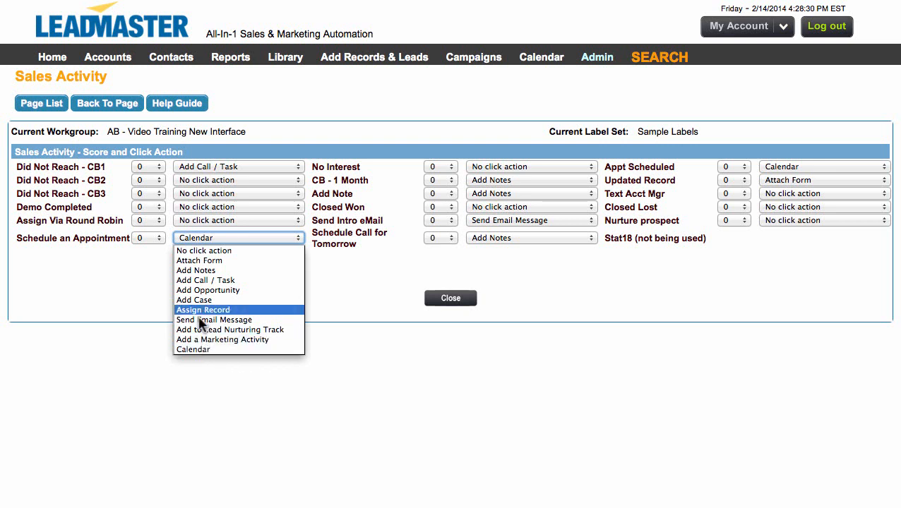
left_click(227, 281)
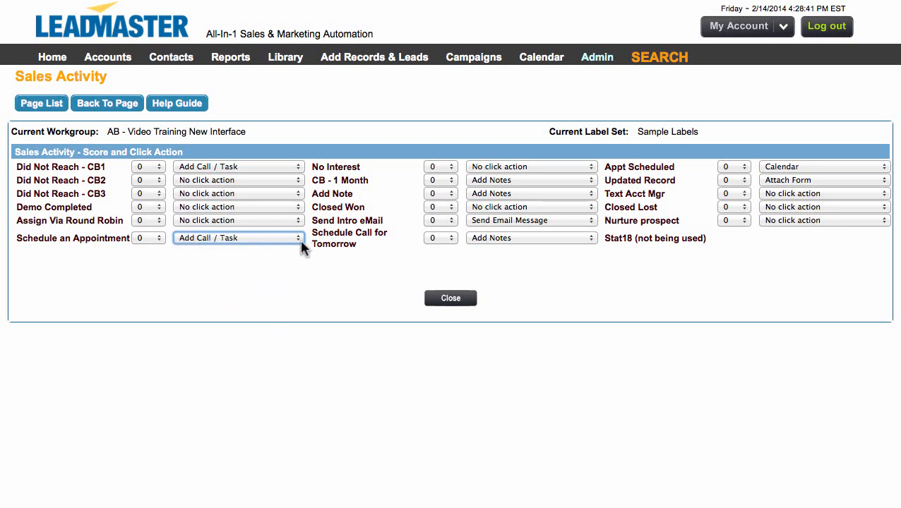
left_click(491, 237)
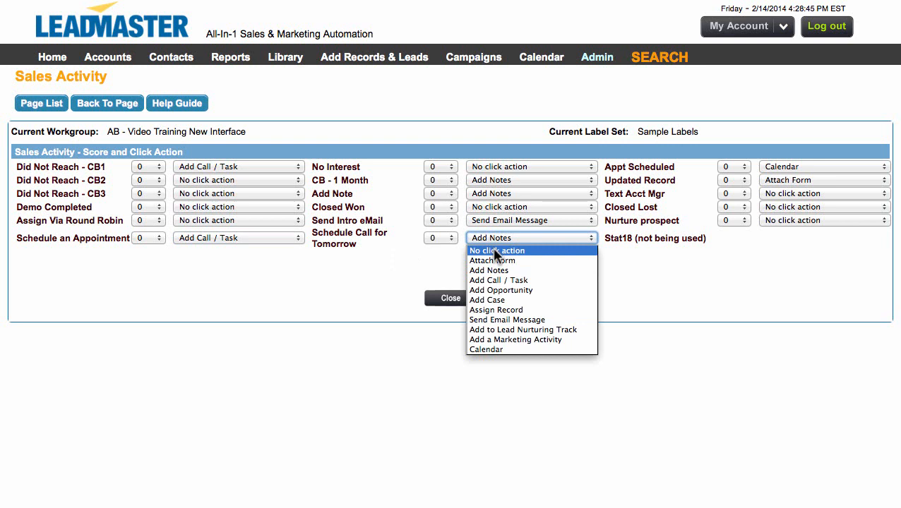
left_click(494, 251)
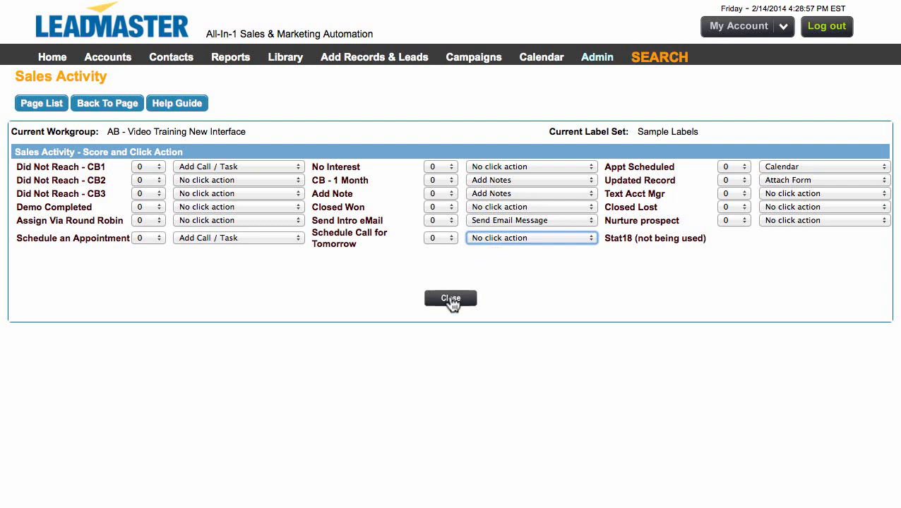
left_click(451, 300)
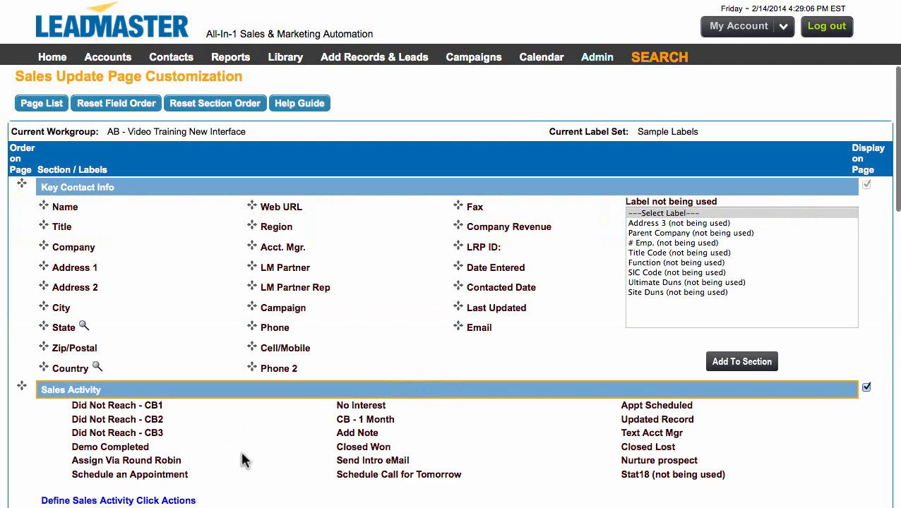
Step: Check the Sales Stage reference table for a value matching the new appointment activity, and return to the Sales Update customization
scroll(241, 450, "down", 3)
scroll(241, 459, "down", 2)
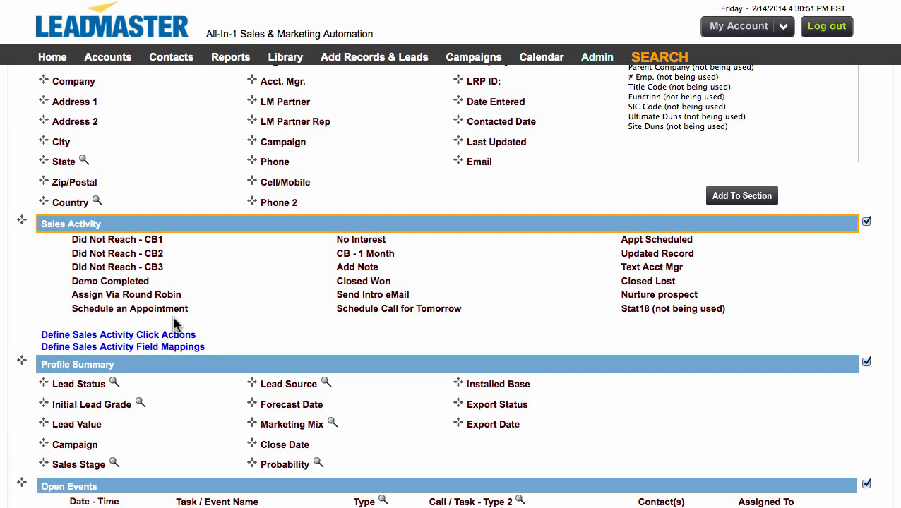
left_click(114, 464)
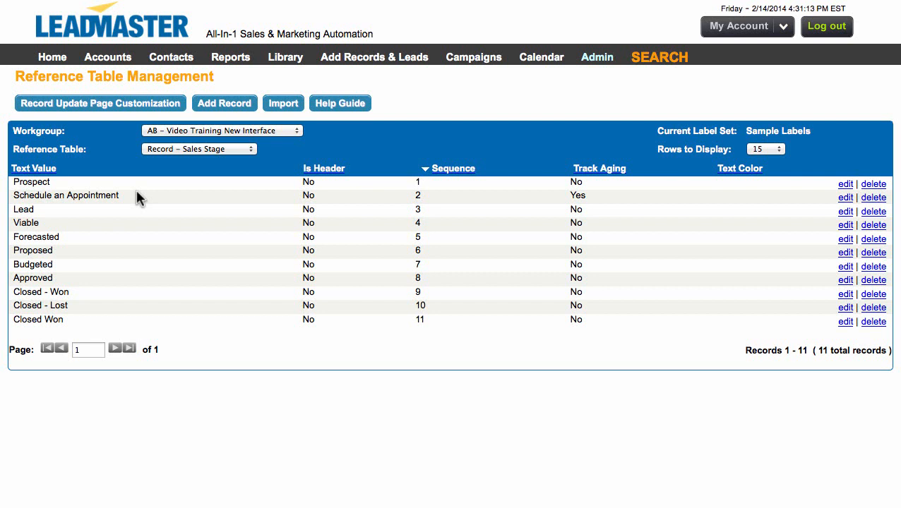
left_click(101, 114)
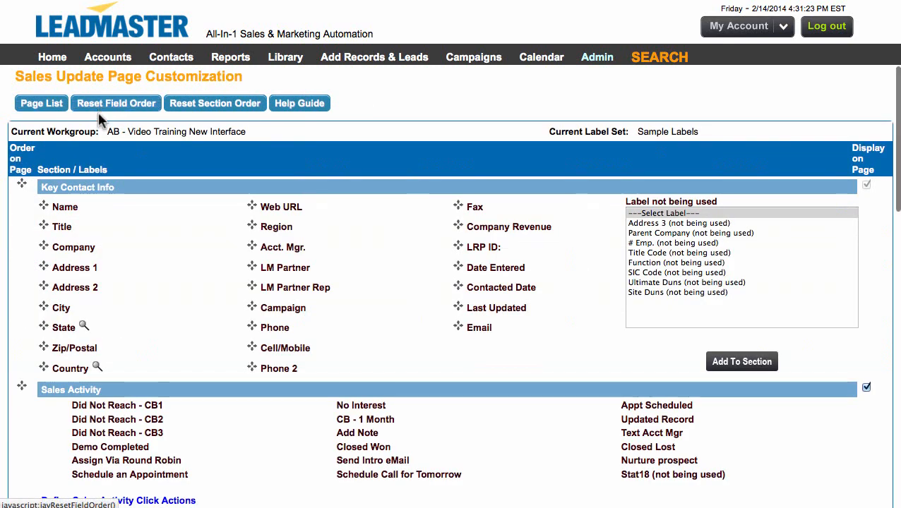
Step: Map the Schedule an Appointment activity to the Sales Stage field in the sales activity field mappings
scroll(151, 338, "down", 2)
scroll(154, 346, "down", 5)
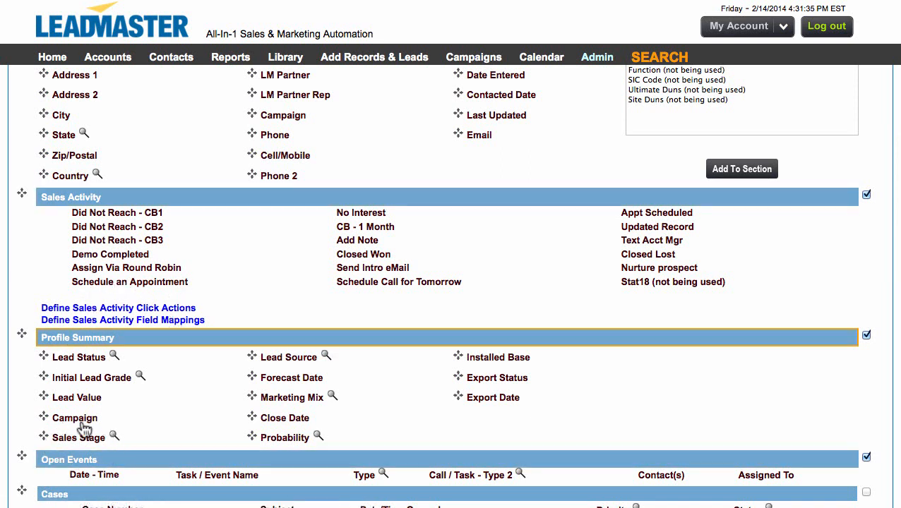
left_click(112, 321)
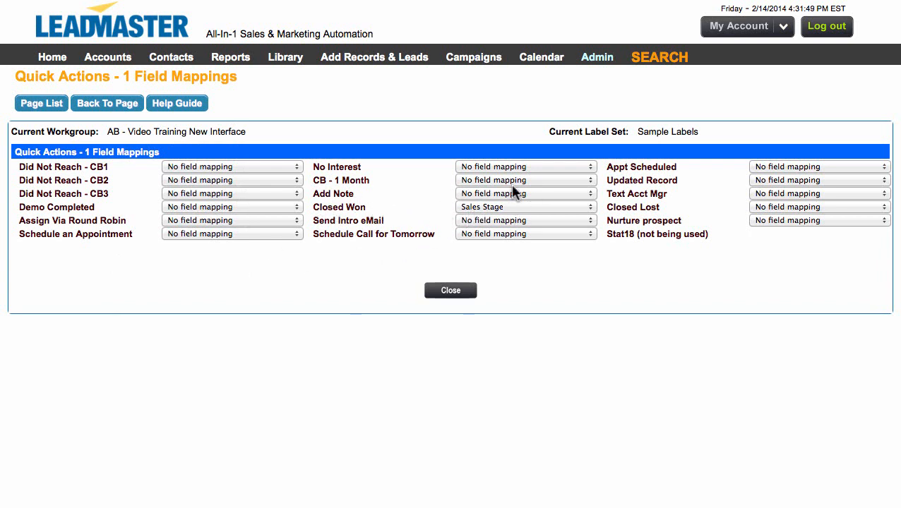
left_click(269, 235)
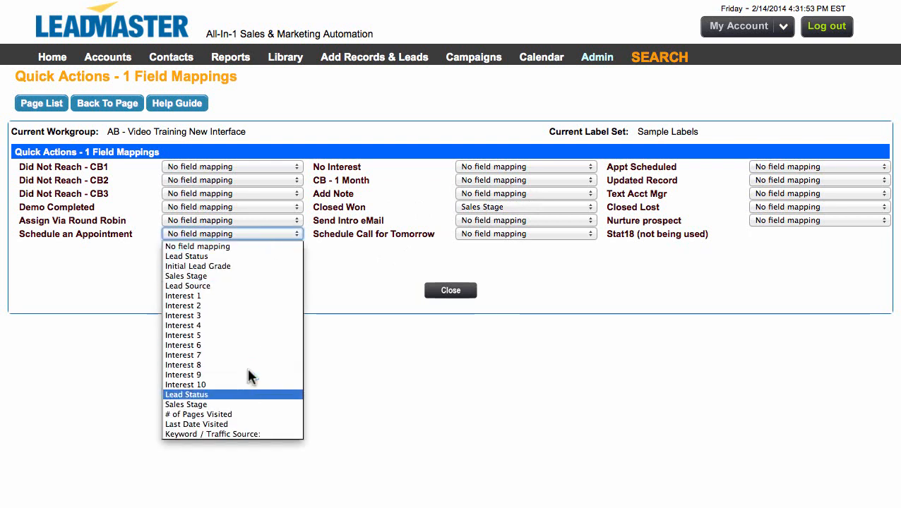
left_click(249, 278)
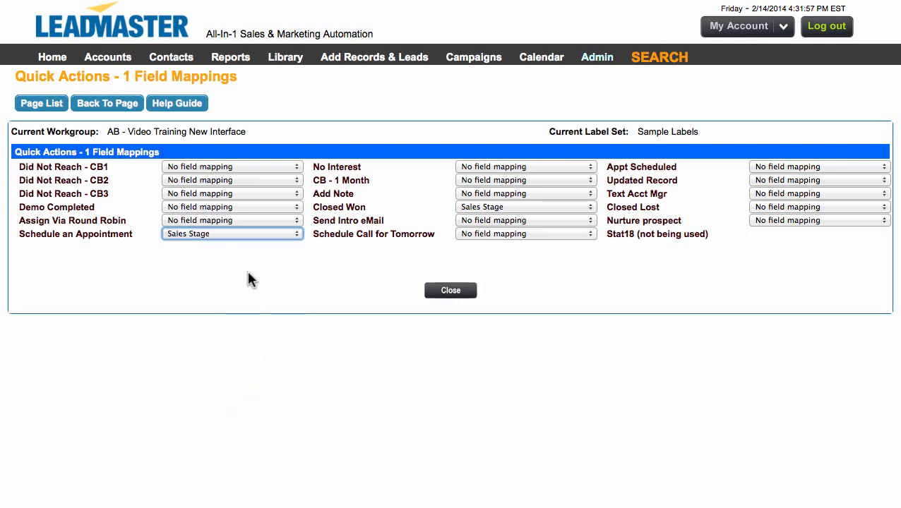
left_click(452, 291)
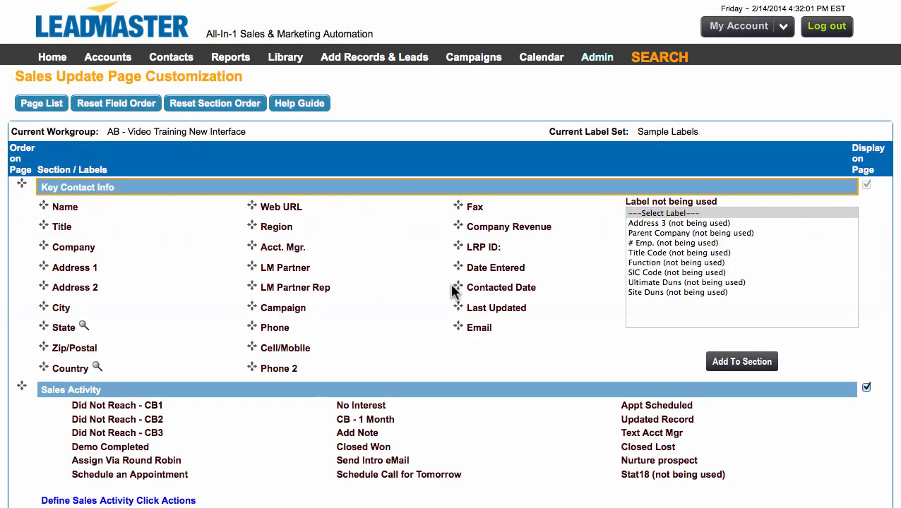
scroll(317, 392, "down", 4)
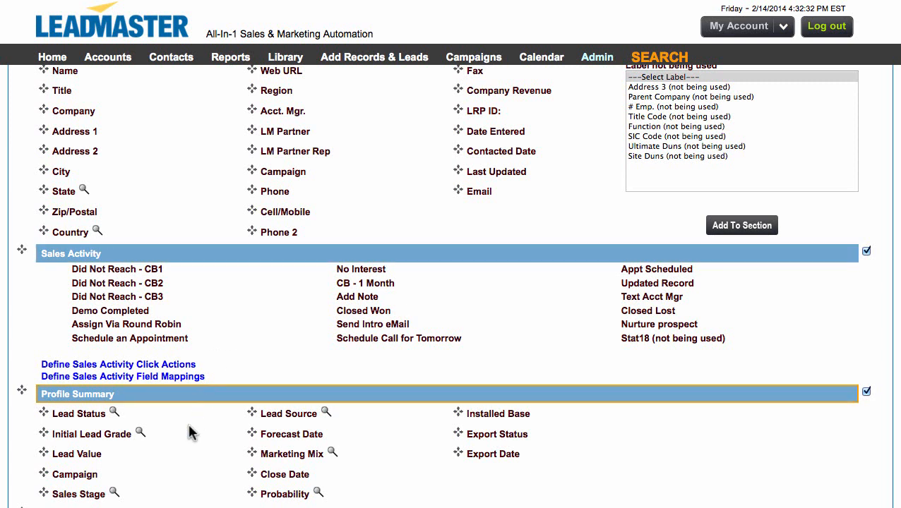
scroll(183, 433, "down", 2)
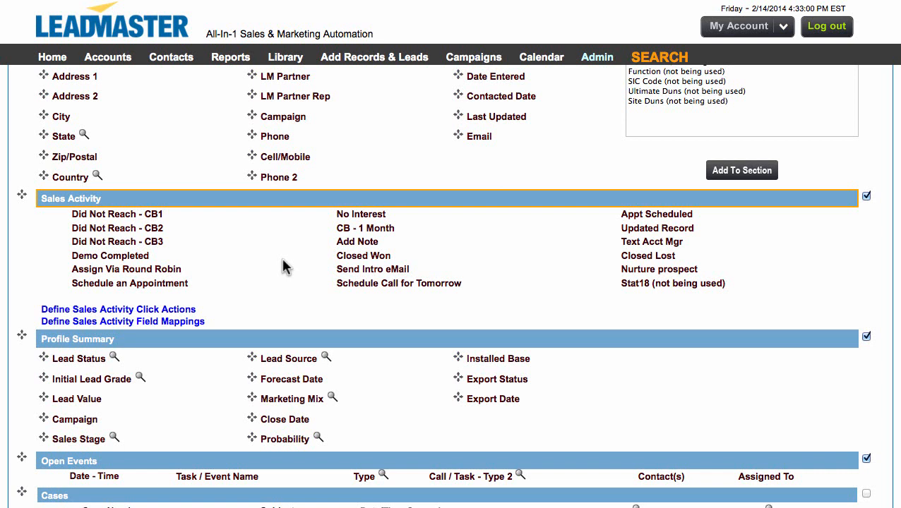
mouse_move(595, 67)
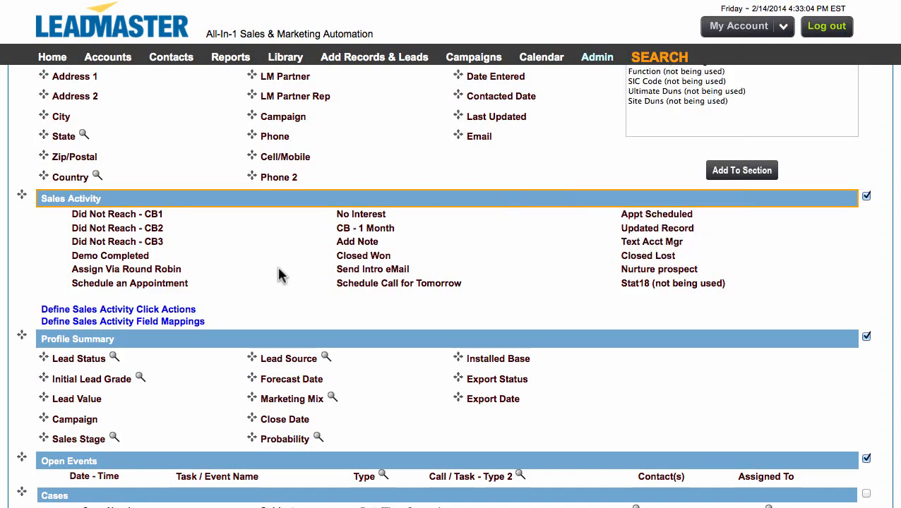
scroll(279, 271, "down", 10)
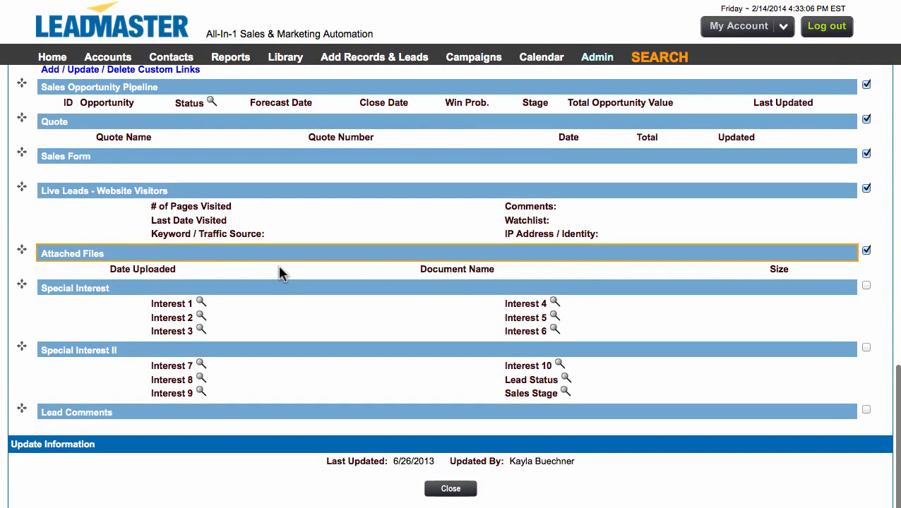
Step: Close the Sales Update page customization and start a new business rule in Marketing Automation / Workflow Mgmt
left_click(450, 489)
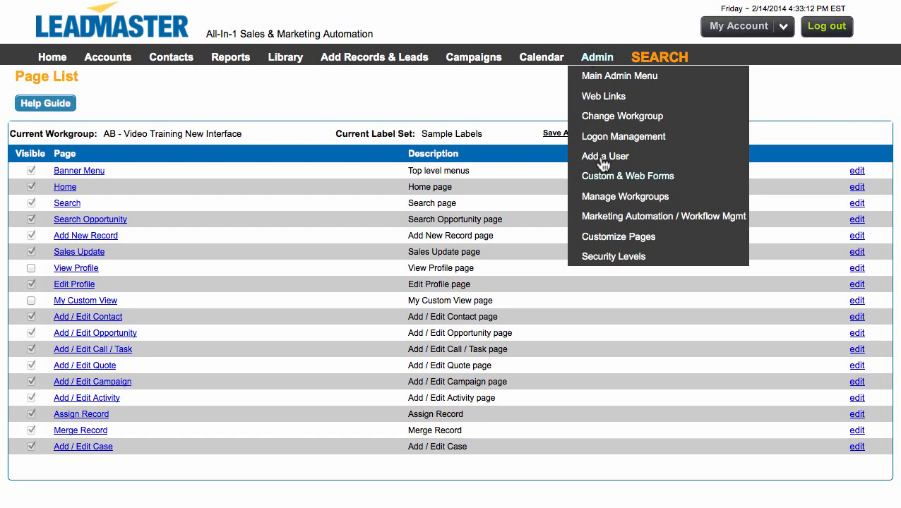
left_click(605, 219)
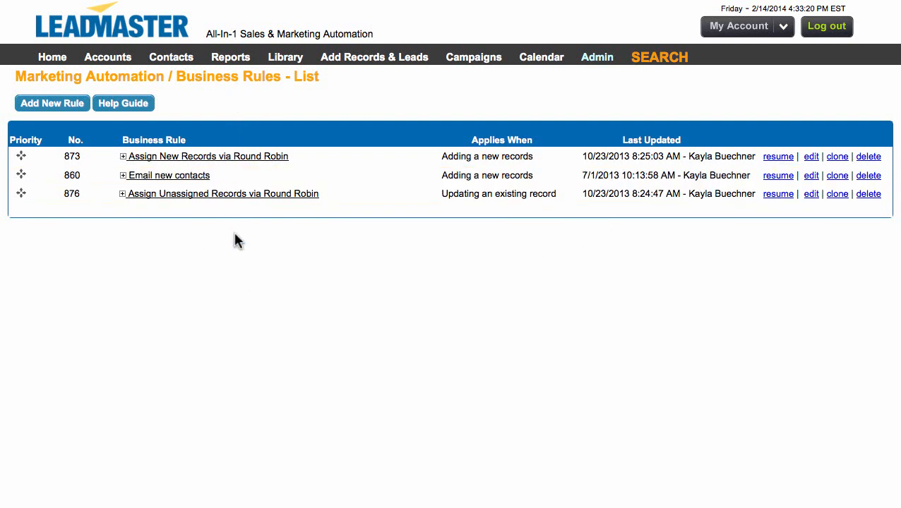
left_click(43, 106)
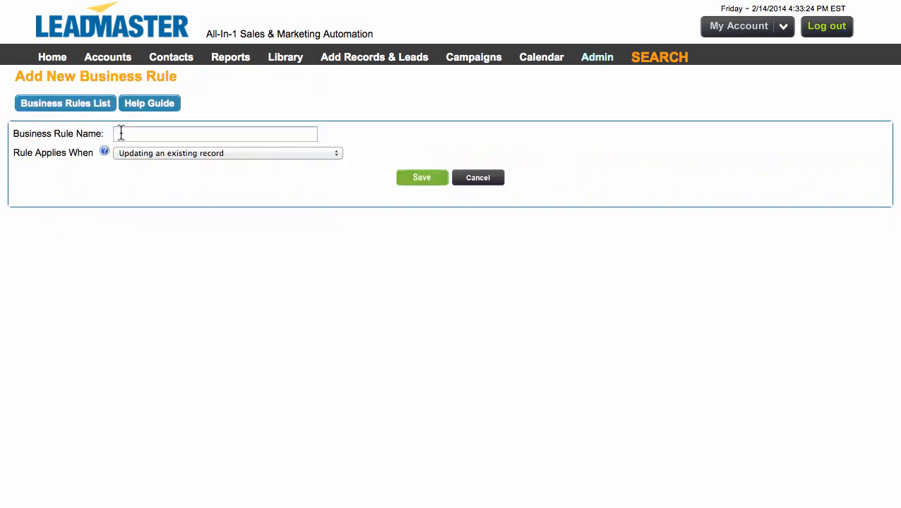
Step: Name the business rule "QA- Call Back Tomorrow", keep it applying when updating an existing record, and save it
left_click(120, 133)
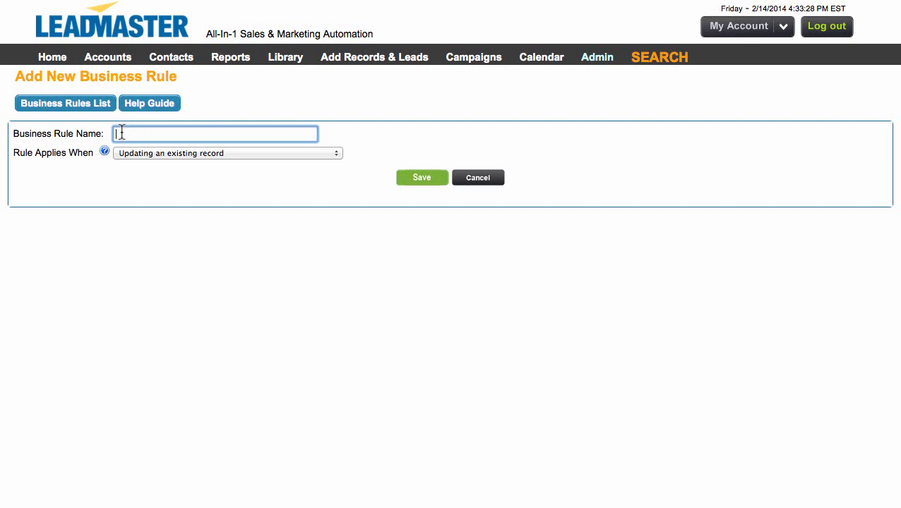
type("QA-")
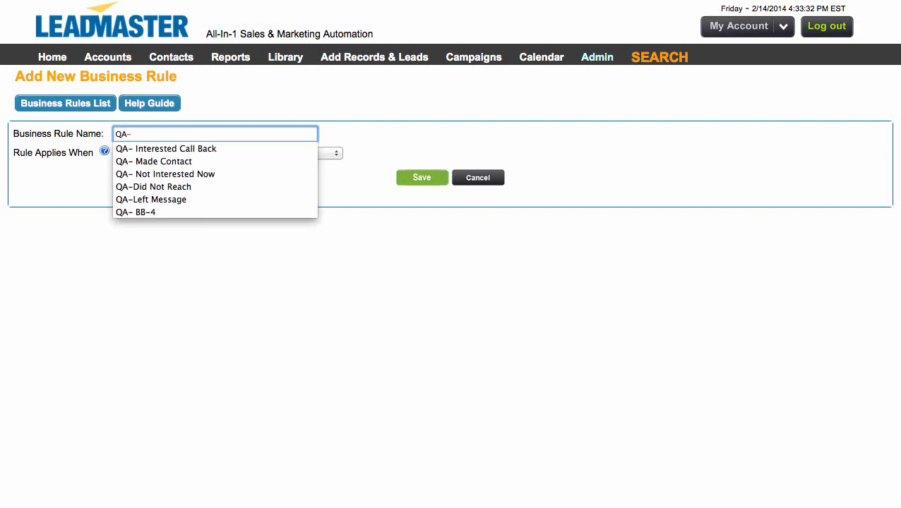
type(" C")
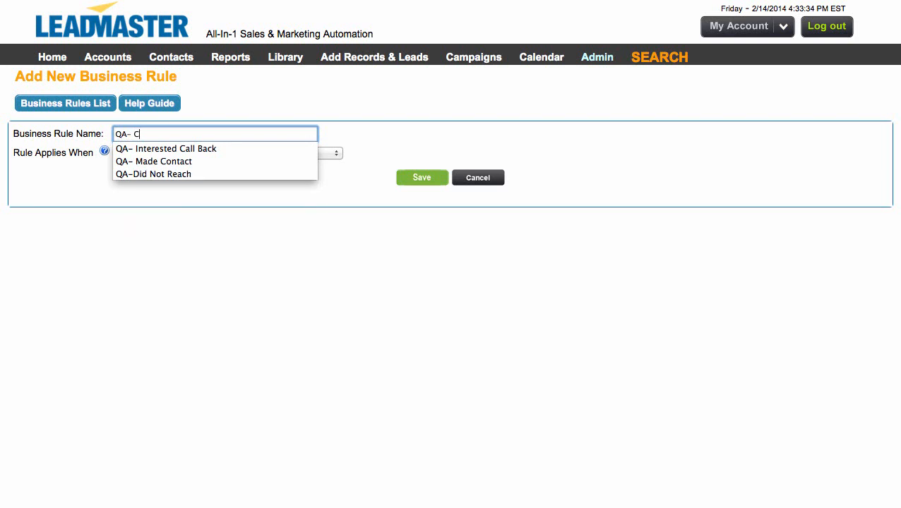
type("all Back T")
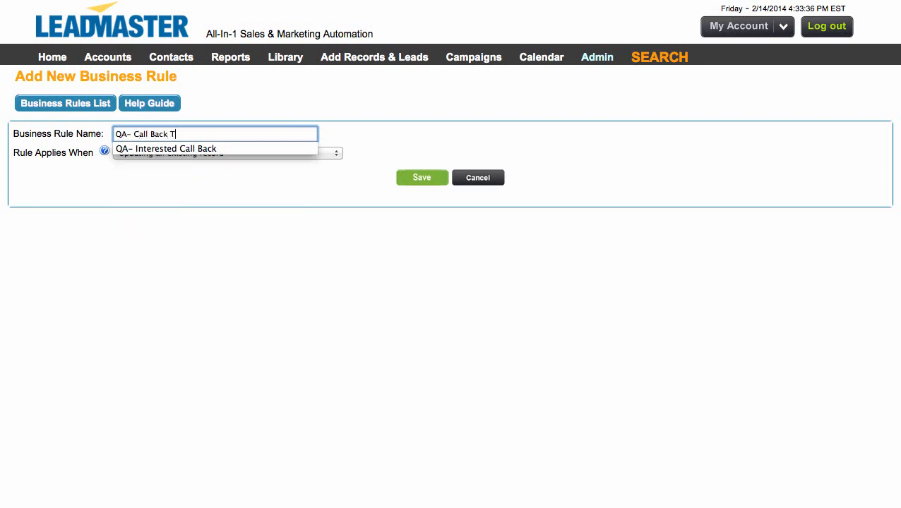
type("omorrow")
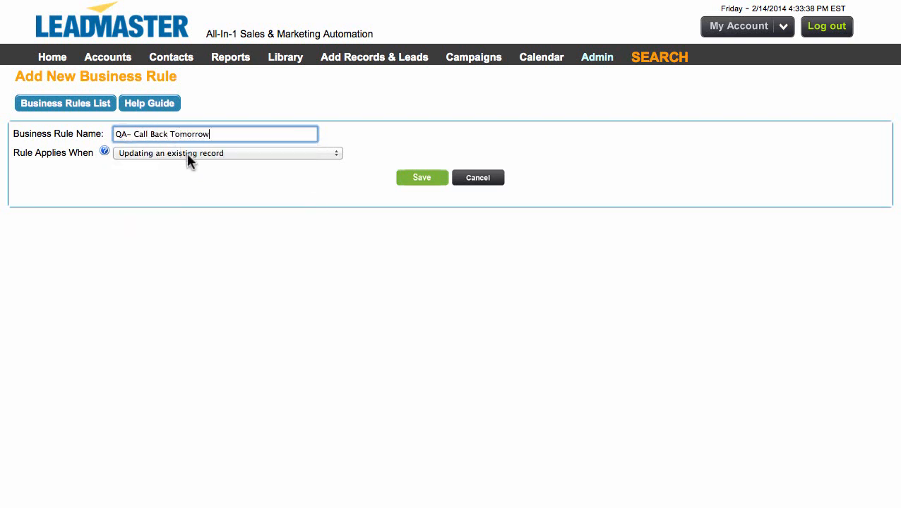
key("Tab")
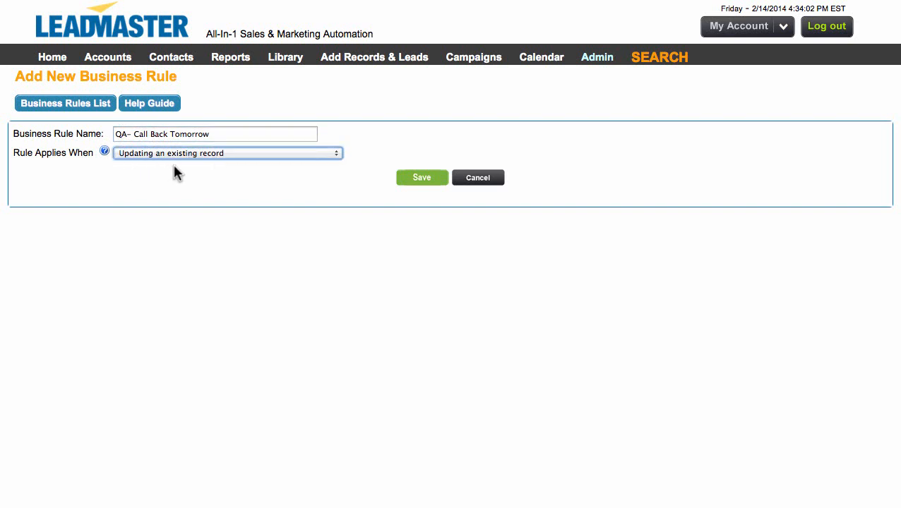
left_click(423, 181)
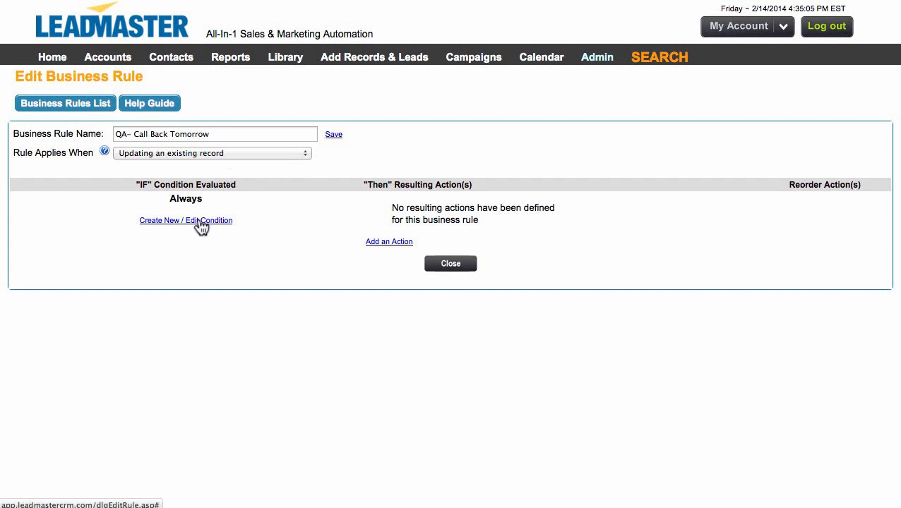
Step: Create and save the rule's IF condition "Sales Activity - Schedule Call for Tomorrow was checked"
left_click(170, 220)
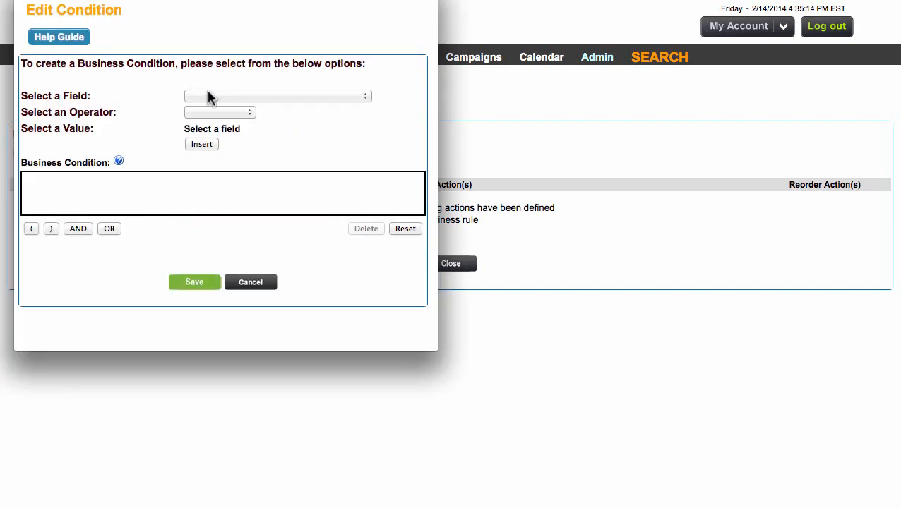
left_click(227, 95)
scroll(271, 261, "down", 5)
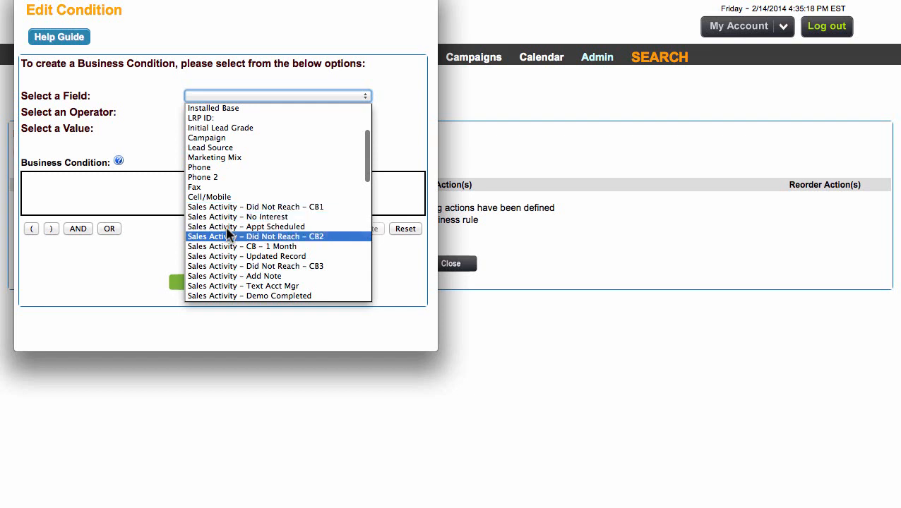
scroll(230, 258, "down", 2)
scroll(231, 263, "down", 4)
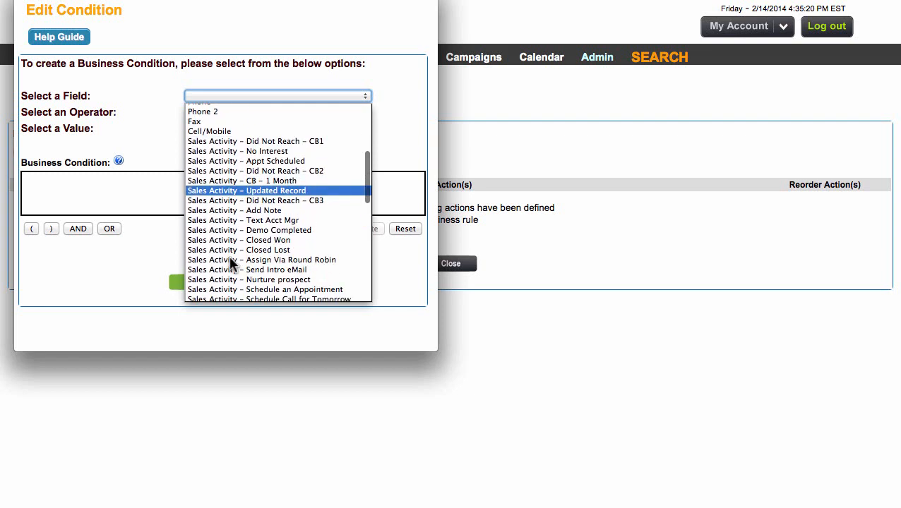
scroll(230, 262, "down", 4)
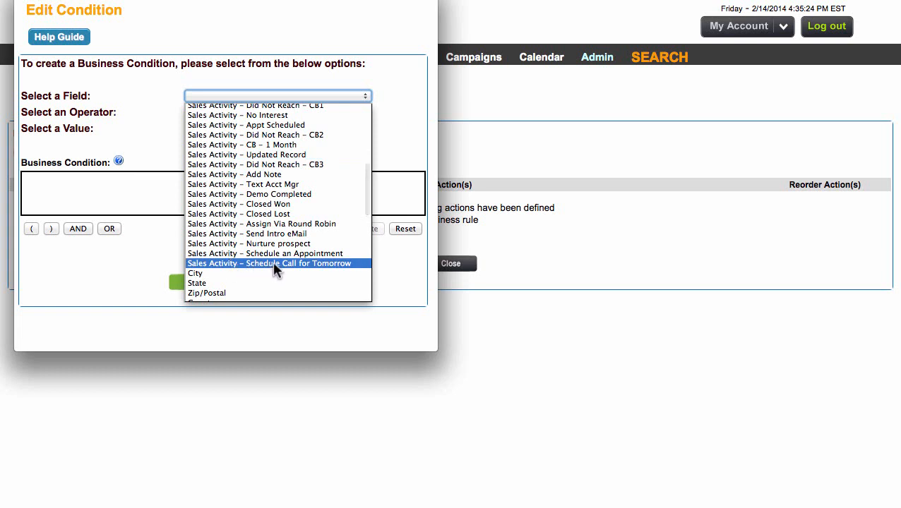
left_click(273, 263)
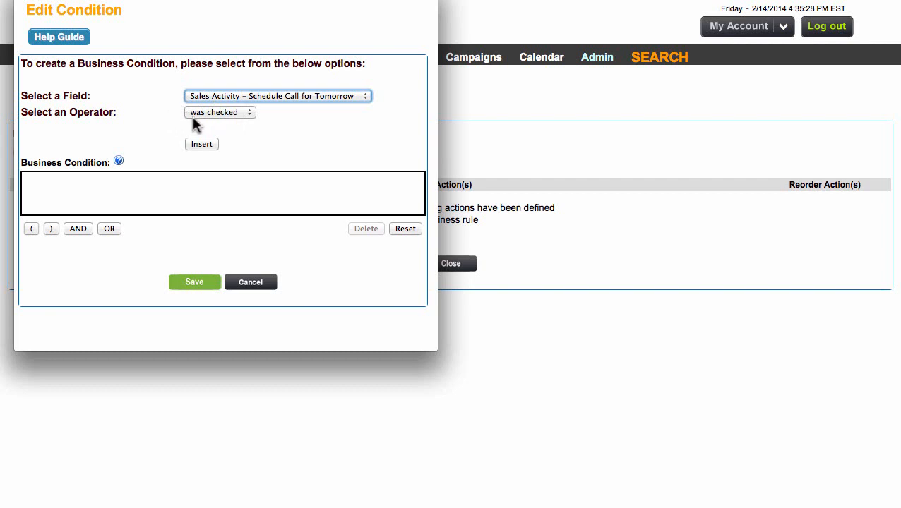
left_click(199, 150)
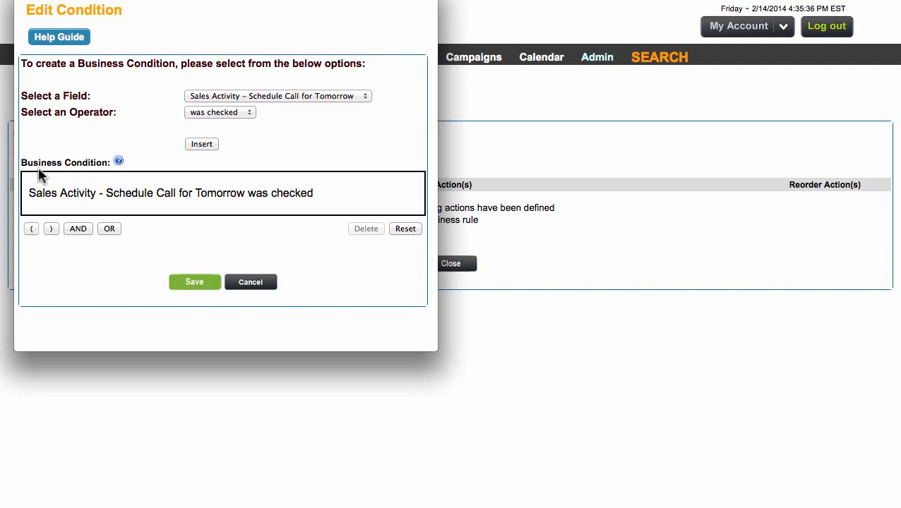
left_click(195, 282)
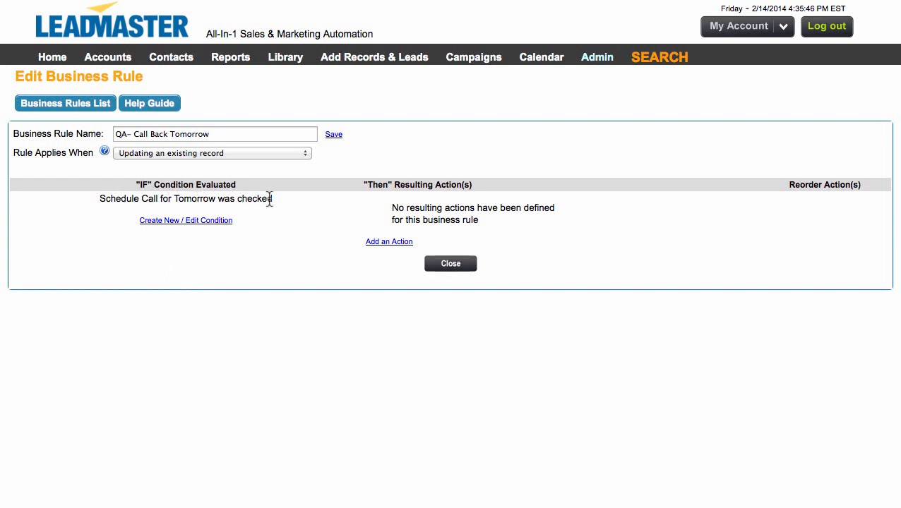
Step: Start adding an Add Call / Task action as the rule's resulting action
left_click(397, 243)
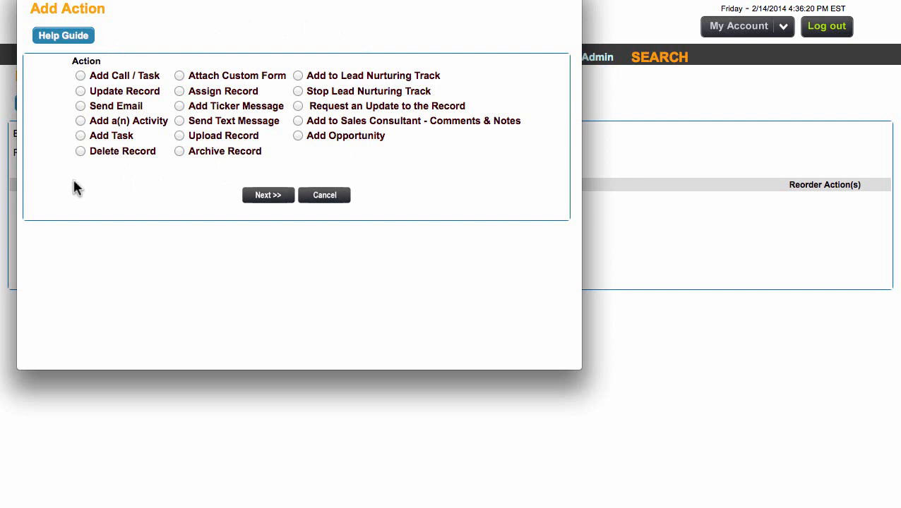
left_click(80, 75)
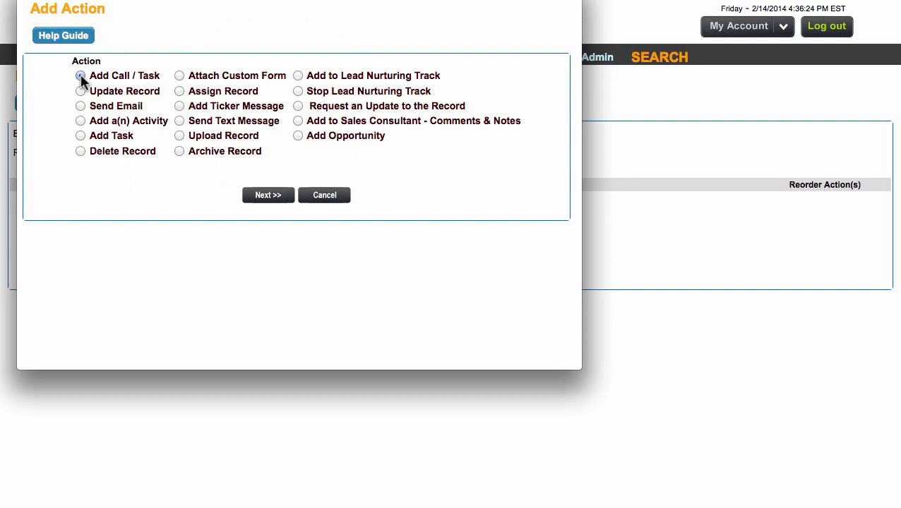
left_click(266, 197)
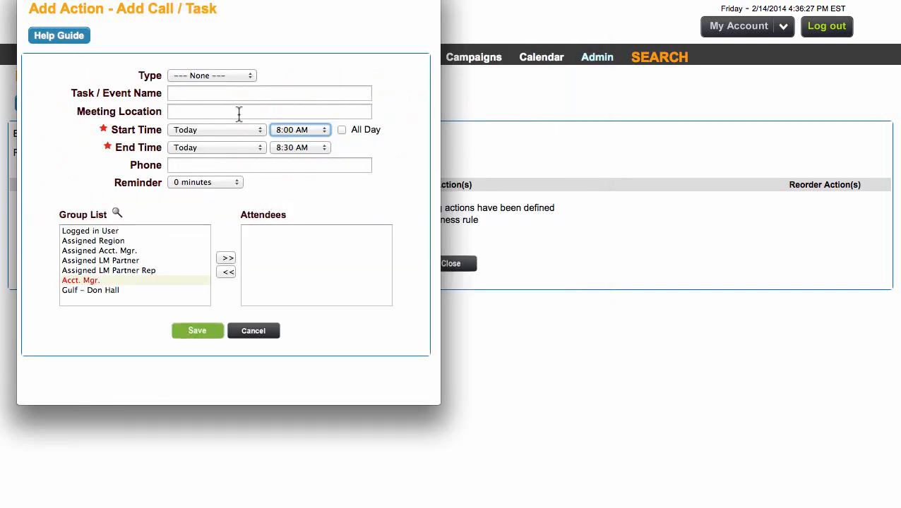
Step: Set the action's type to Phone Follow Up and its task / event name to "Follow Up From Click Action"
left_click(227, 82)
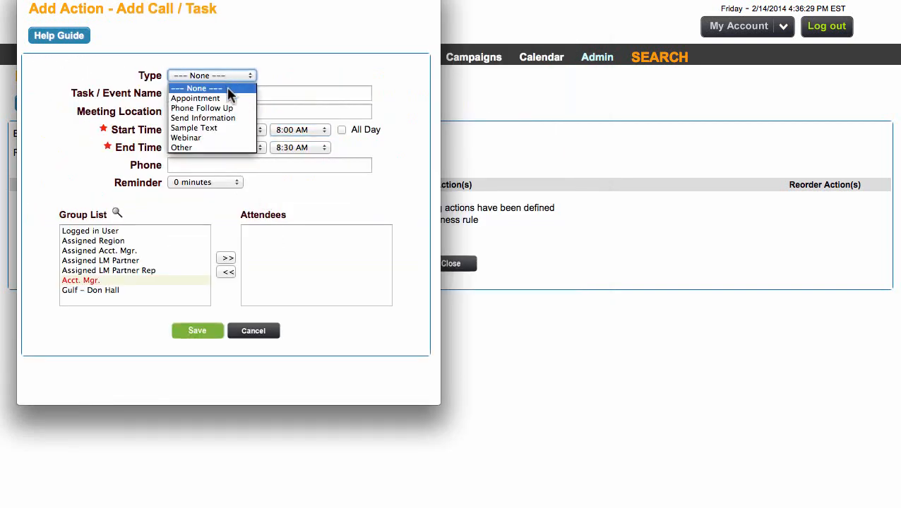
left_click(227, 107)
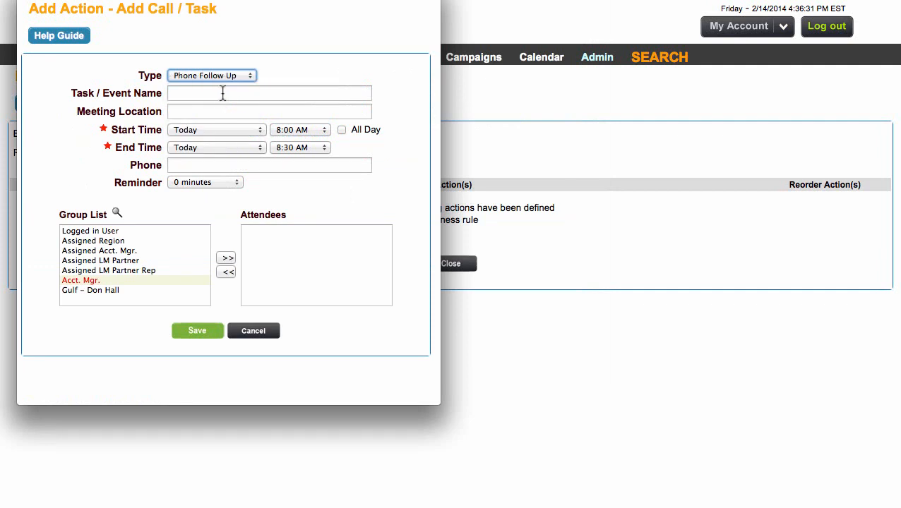
left_click(222, 93)
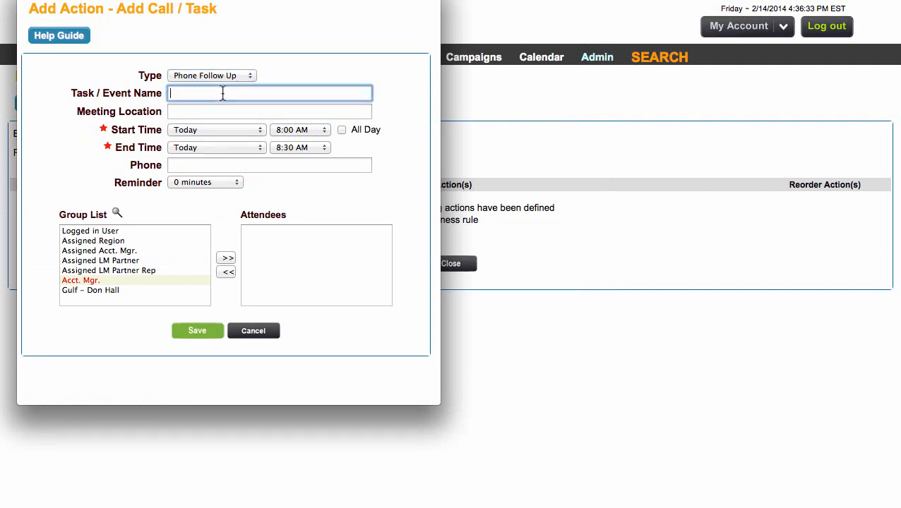
type("Foll")
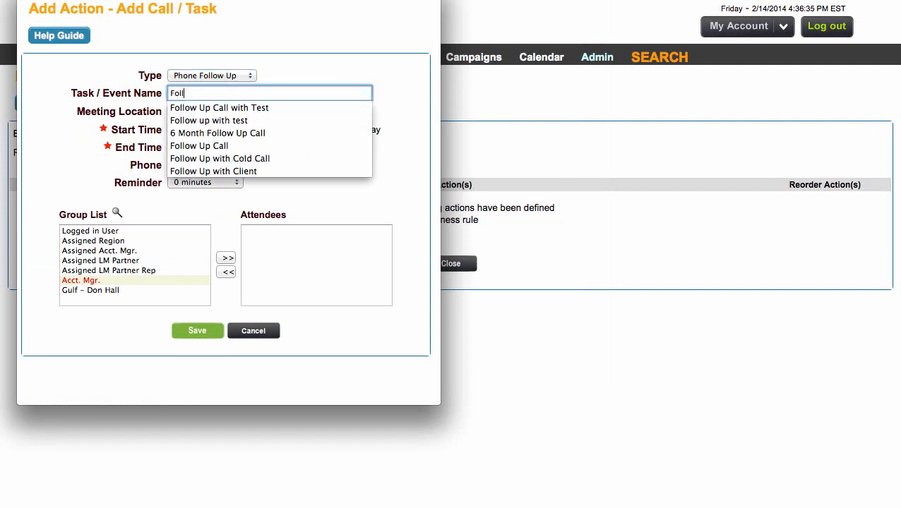
type("ow Up F")
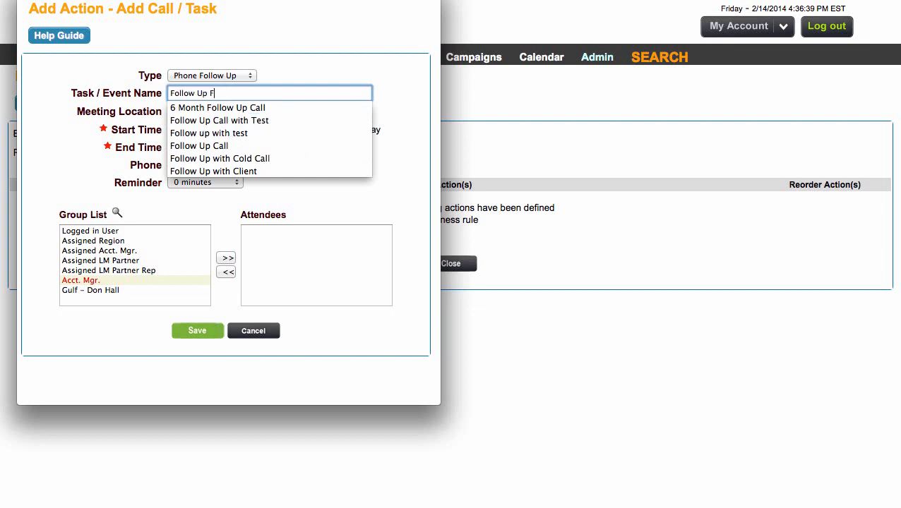
type("rom Click ")
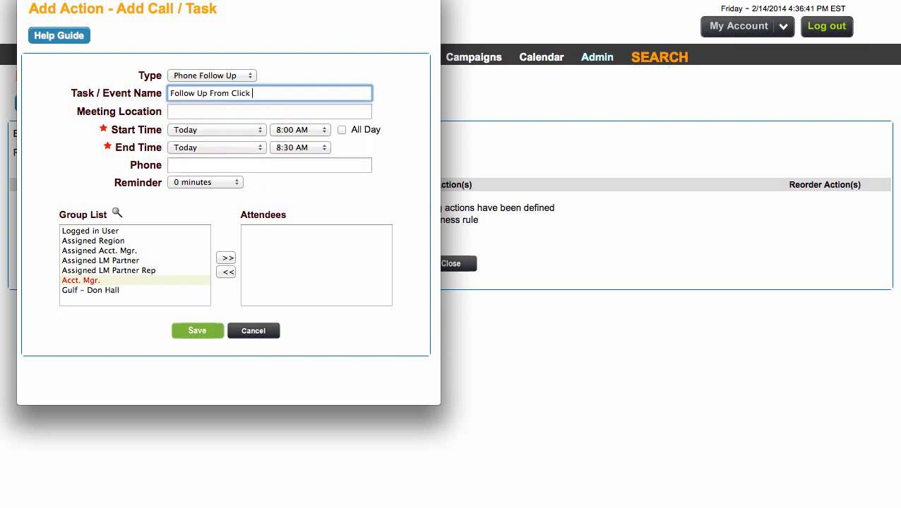
type("Action")
Step: Set the task's start and end days to Tomorrow, trying the All Day option and leaving it cleared
left_click(219, 128)
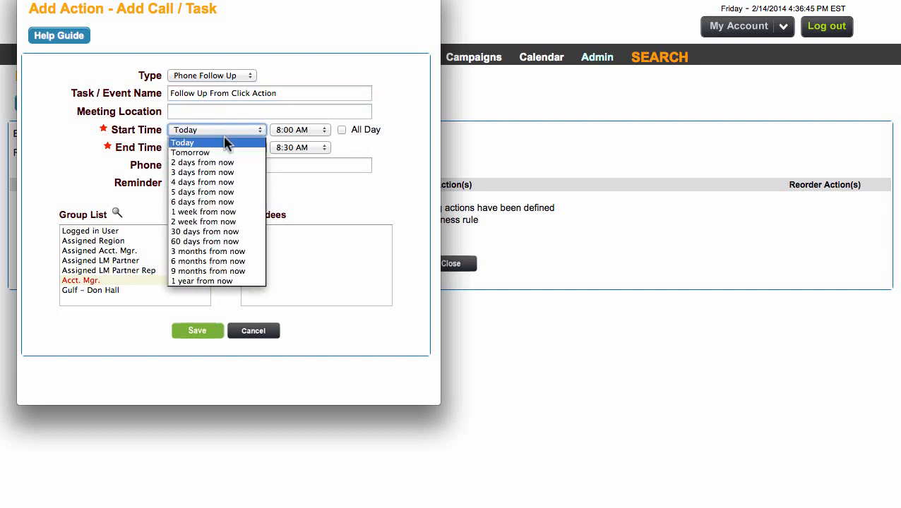
left_click(225, 153)
left_click(225, 150)
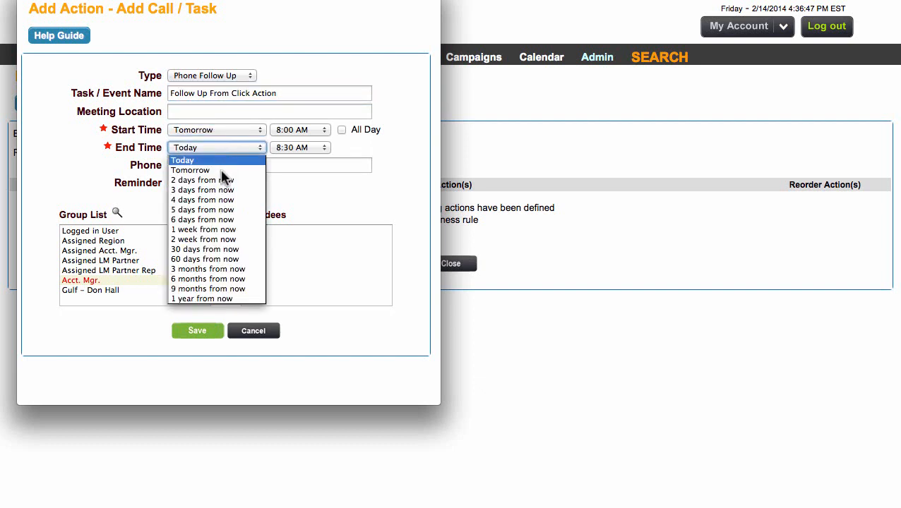
left_click(221, 170)
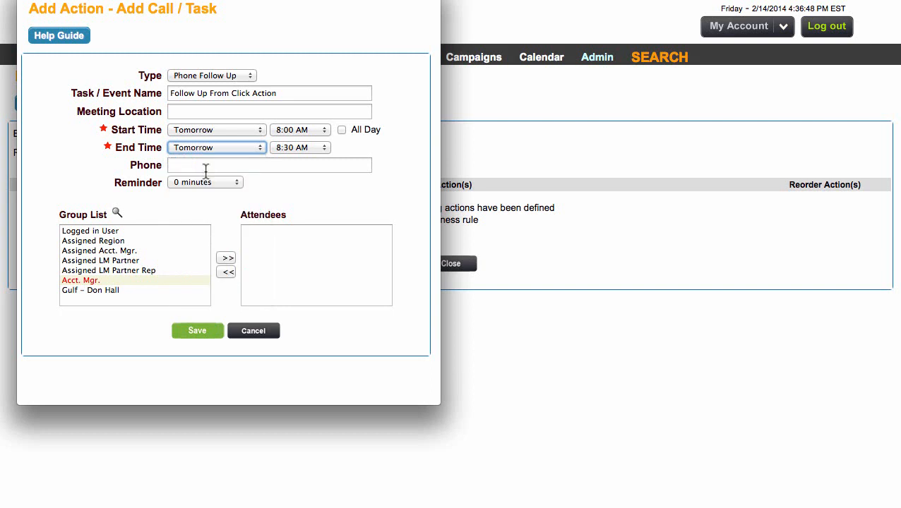
left_click(341, 132)
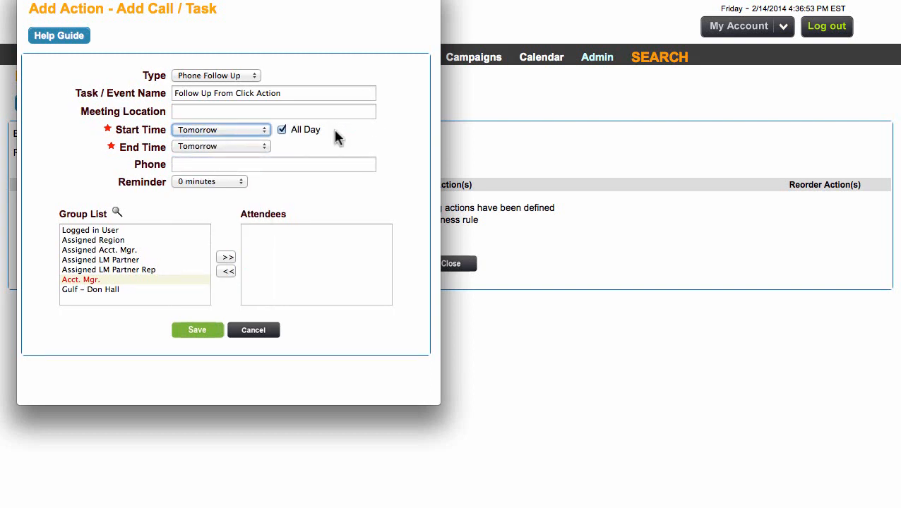
left_click(282, 129)
Step: Set the follow-up task's start time of day to 1:00 PM
left_click(311, 133)
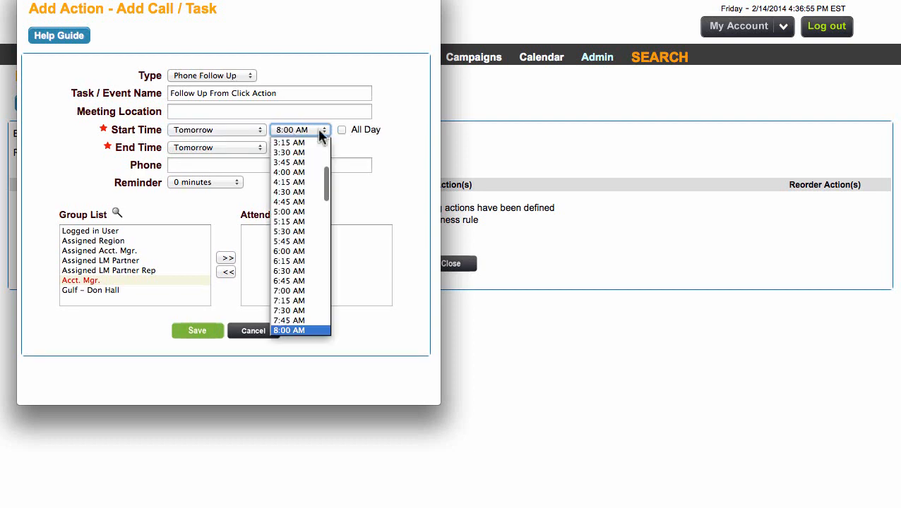
scroll(300, 286, "down", 5)
scroll(300, 286, "down", 2)
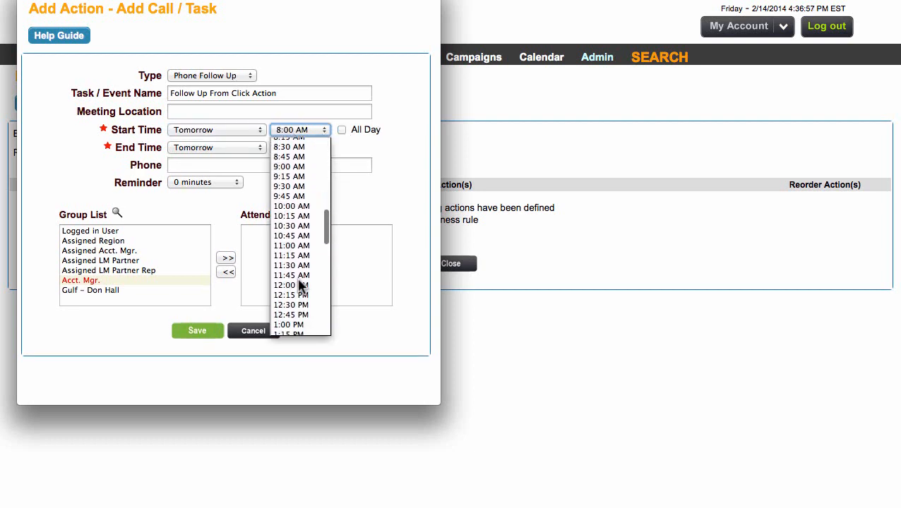
scroll(300, 303, "down", 2)
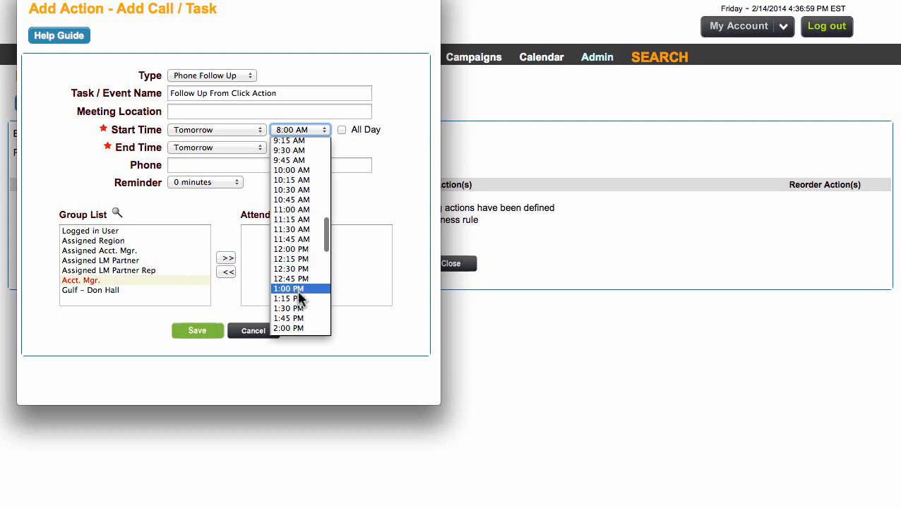
left_click(297, 290)
Step: Set the follow-up task's end time of day to 2:00 PM and its reminder to None
left_click(303, 147)
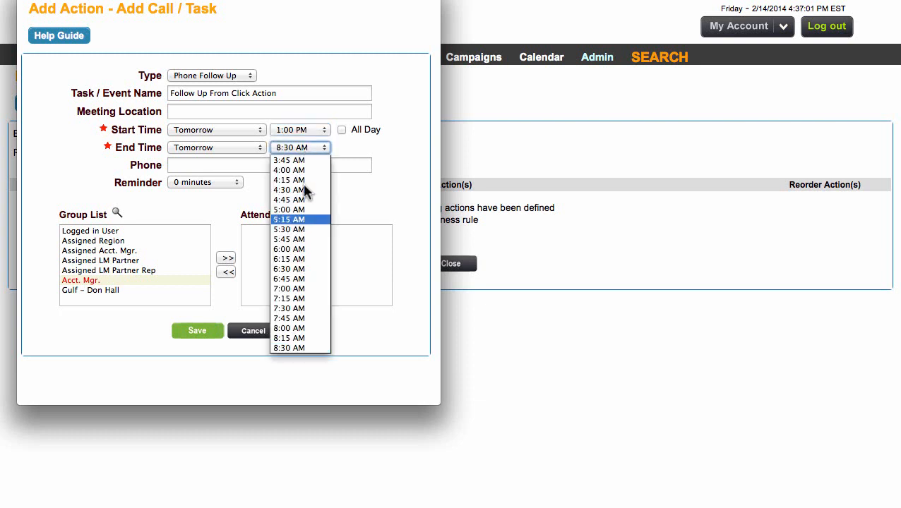
scroll(306, 323, "down", 6)
scroll(304, 317, "down", 5)
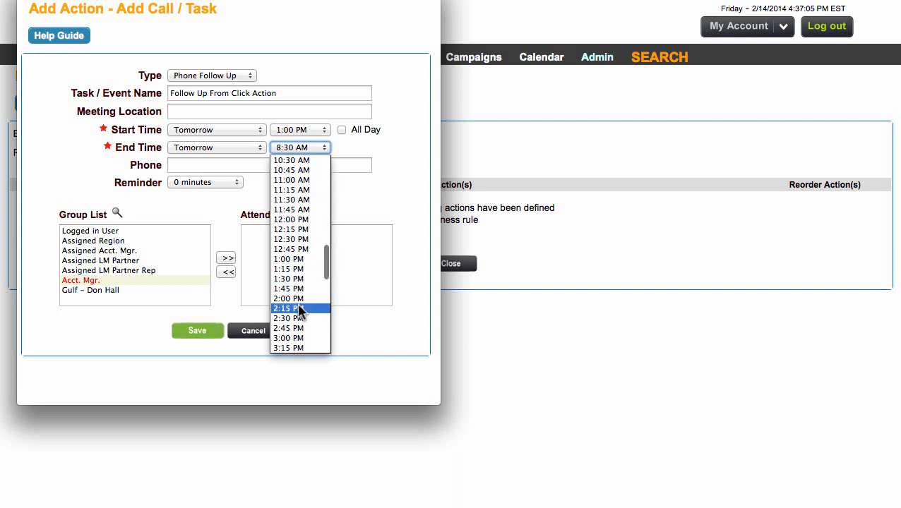
left_click(297, 303)
left_click(326, 188)
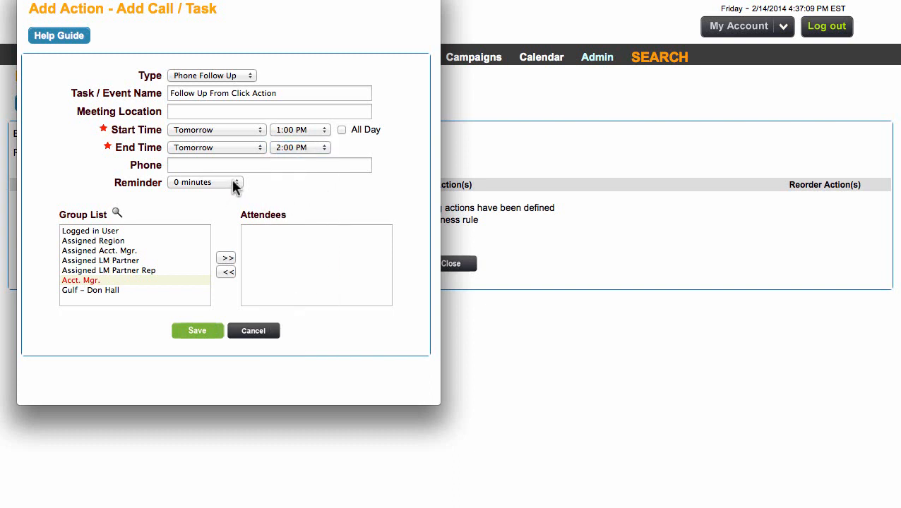
left_click(231, 181)
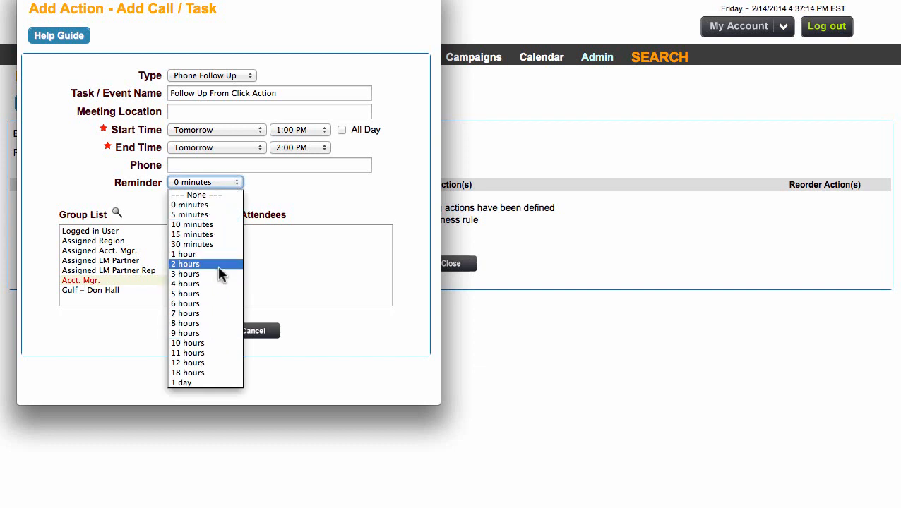
left_click(226, 195)
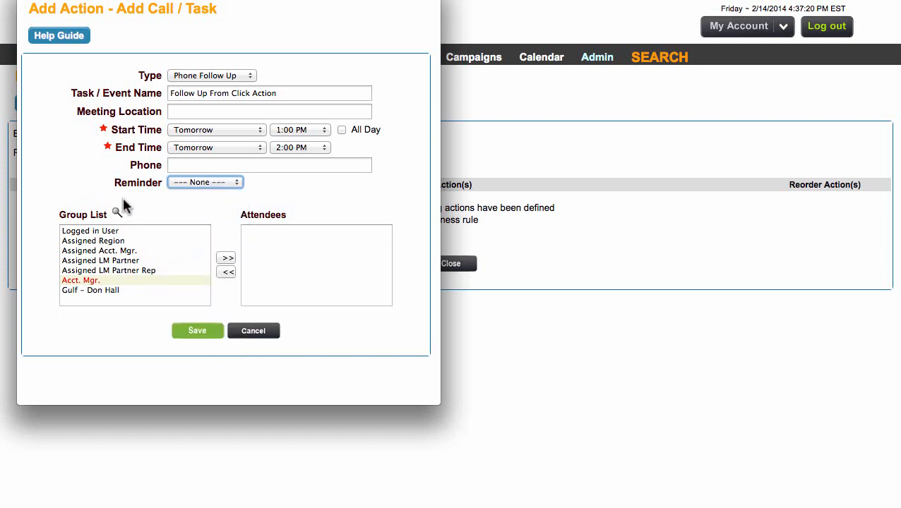
Step: Add Assigned Acct. Mgr. as the task's attendee, save the action and close the business rule
left_click(82, 251)
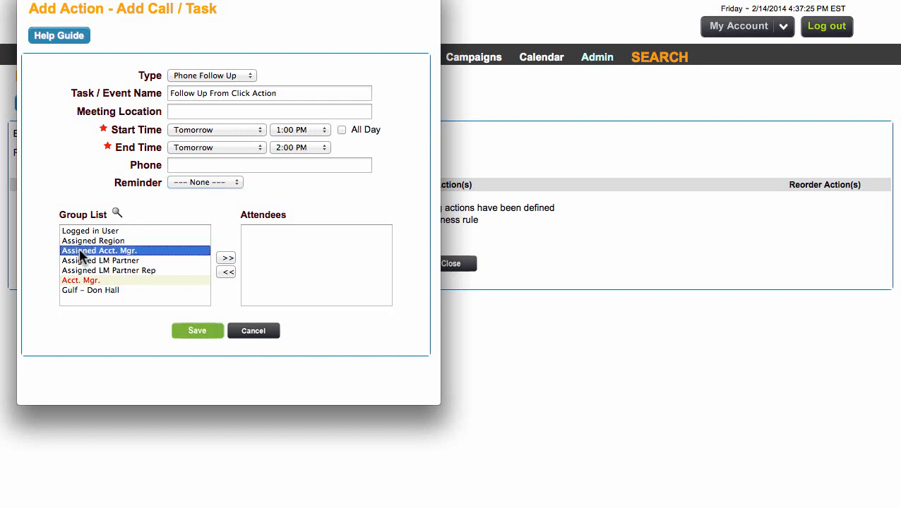
left_click(225, 259)
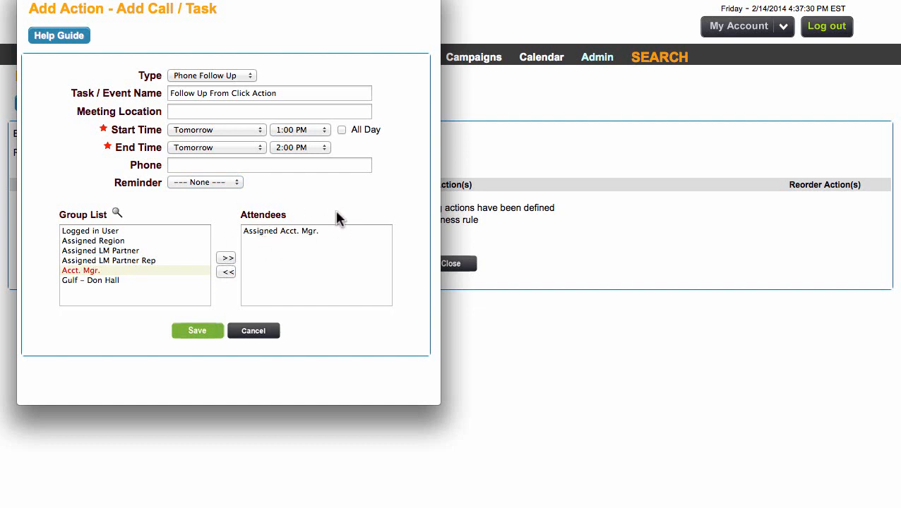
left_click(180, 332)
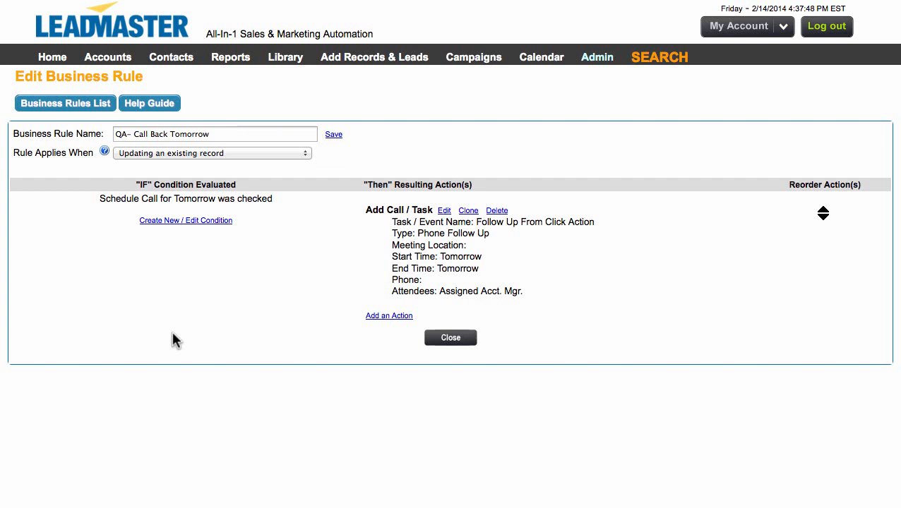
left_click(445, 338)
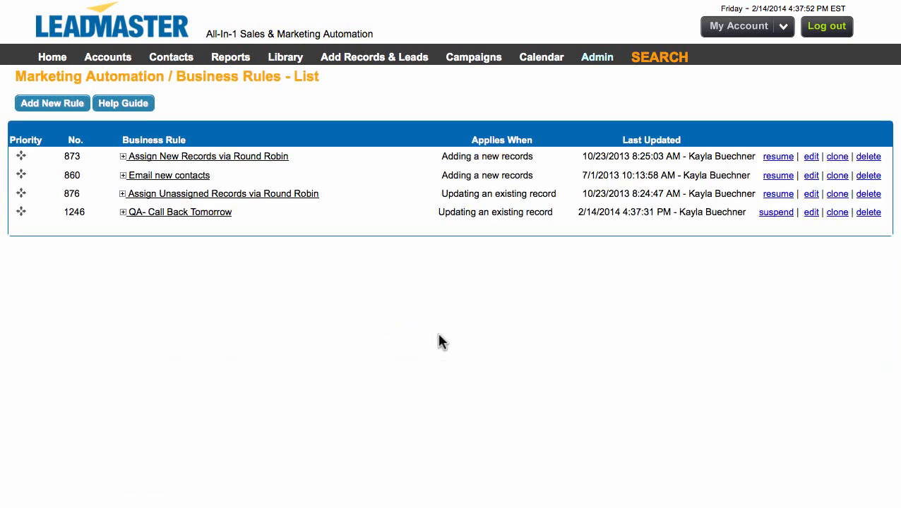
Step: Open the Sunflower Gallery contact's record from the accounts list and check the Schedule an Appointment sales activity
mouse_move(105, 64)
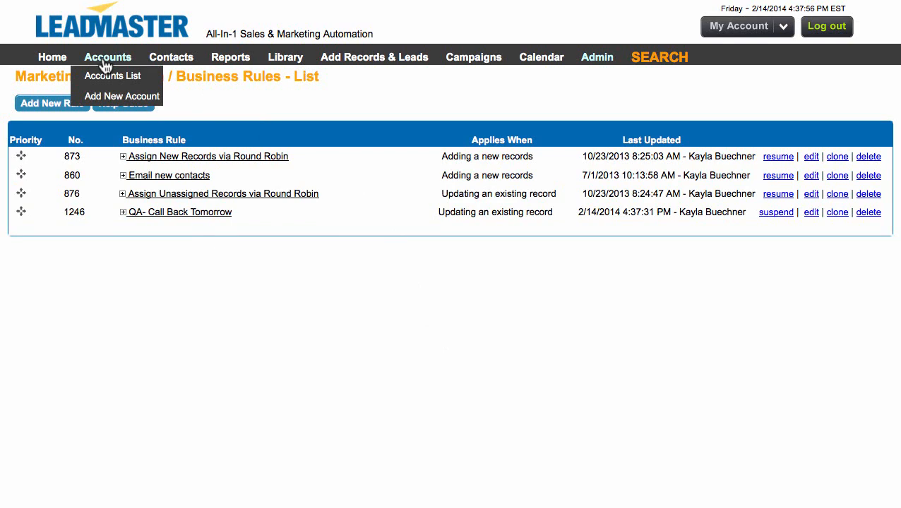
left_click(104, 63)
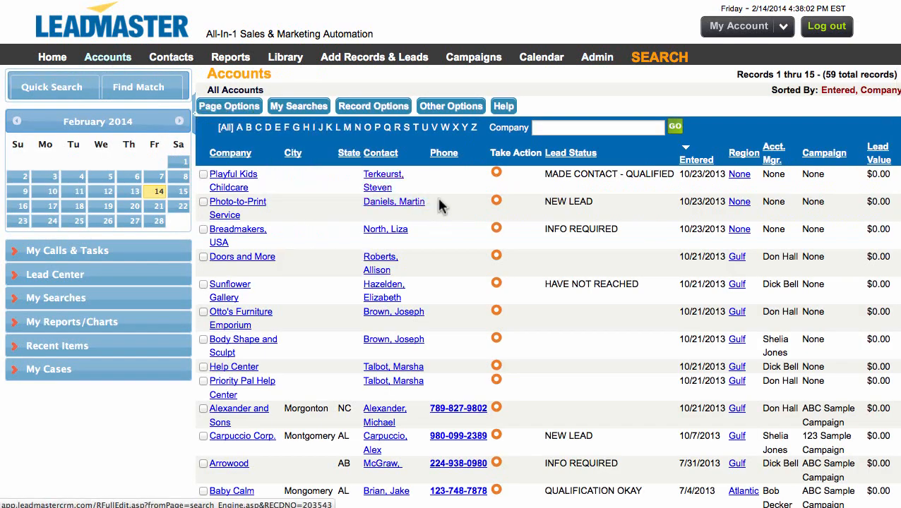
left_click(383, 285)
scroll(393, 294, "down", 5)
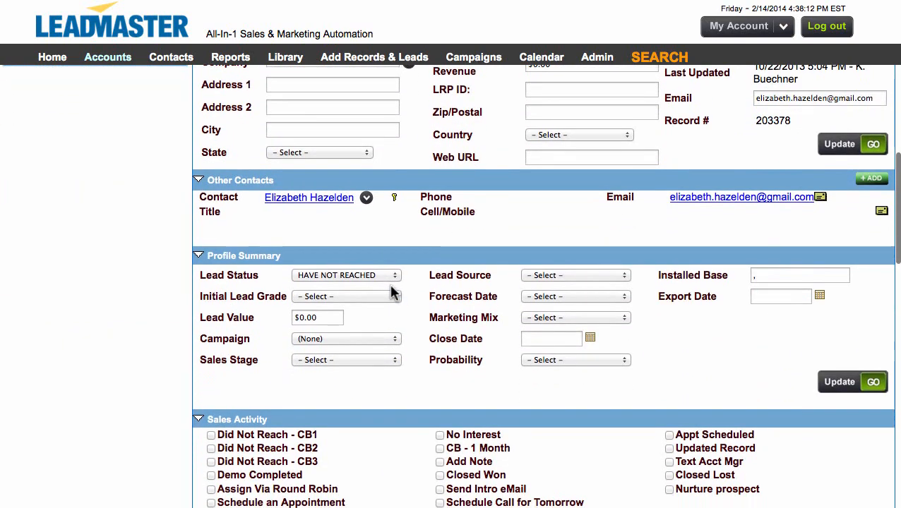
scroll(392, 294, "down", 3)
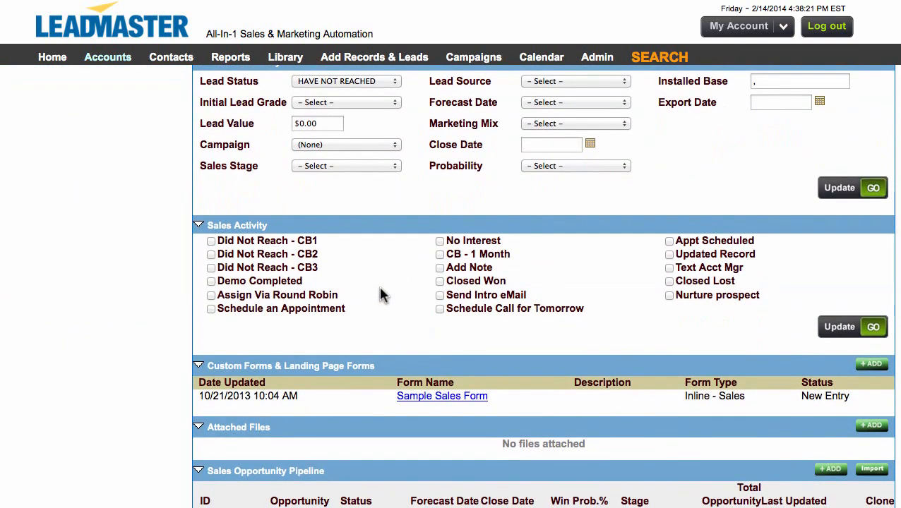
left_click(211, 309)
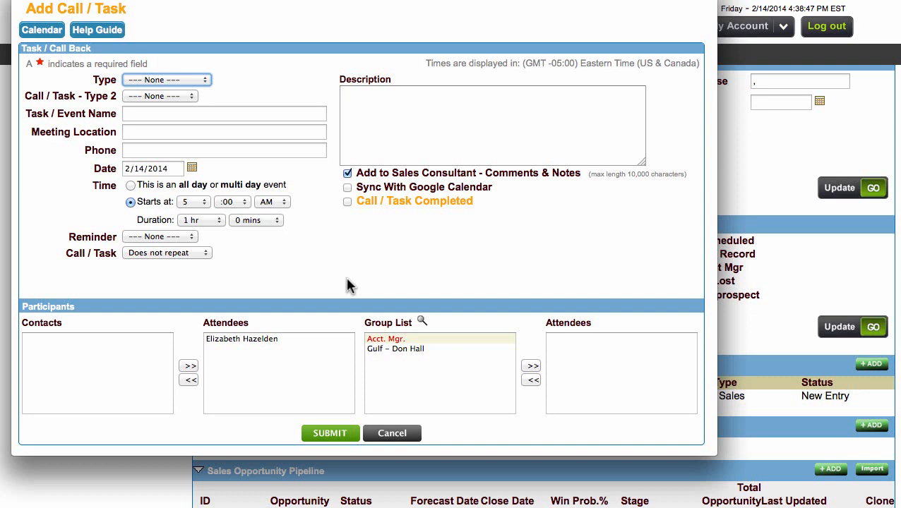
Step: Set the task up as an Appointment on 2/20/2014 starting at 10:00 AM, named "Appointment with" plus the contact's first name
left_click(202, 81)
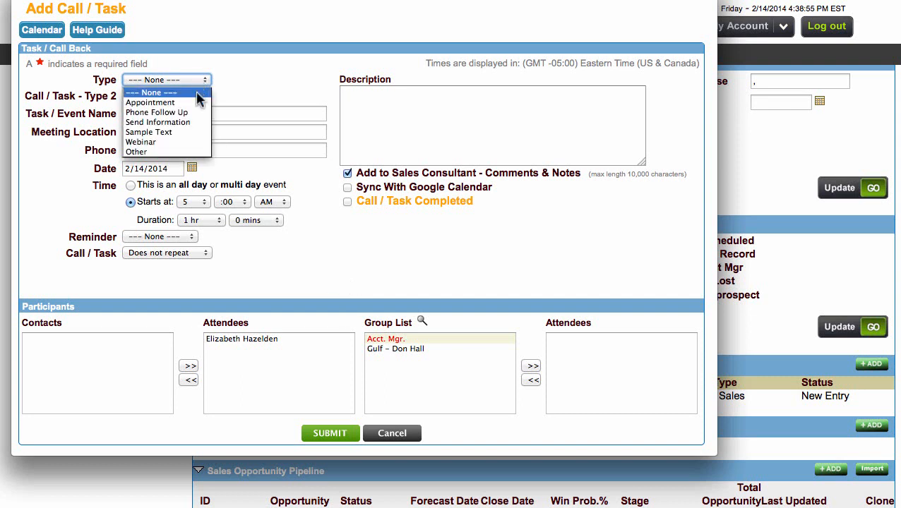
left_click(194, 103)
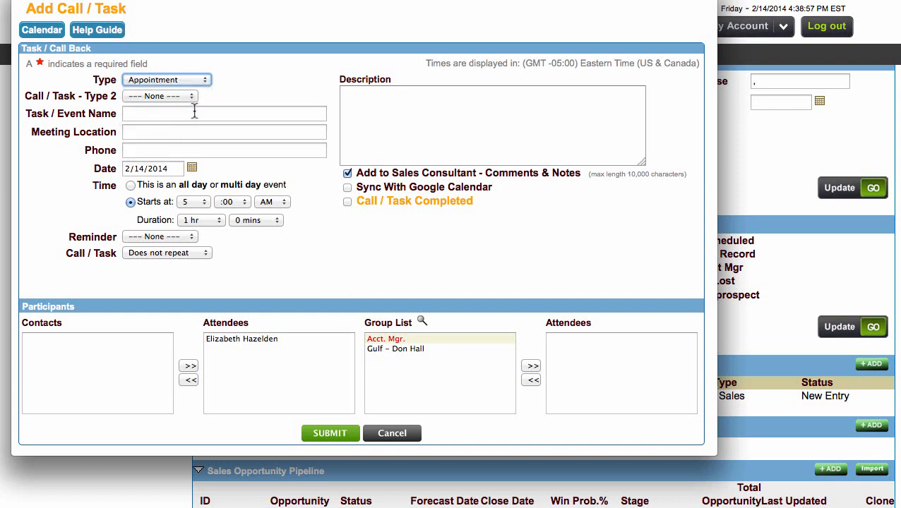
left_click(192, 168)
left_click(316, 148)
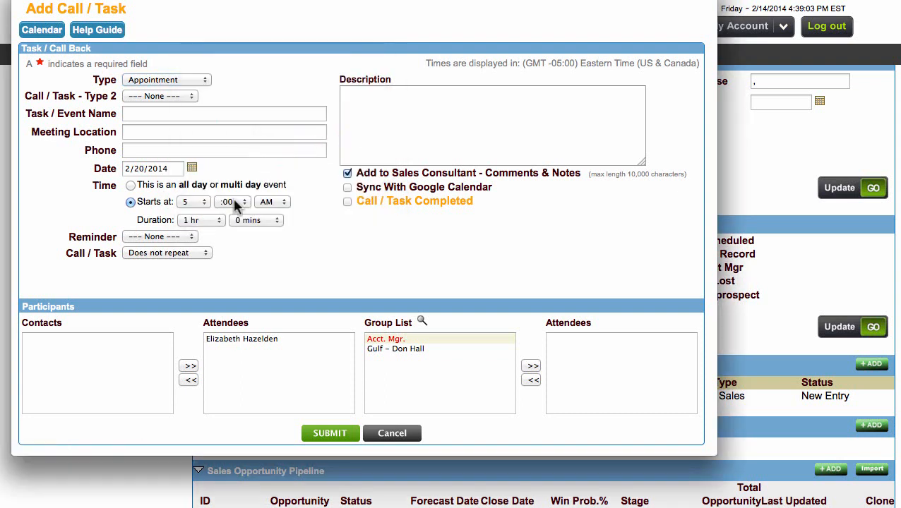
left_click(199, 202)
left_click(192, 306)
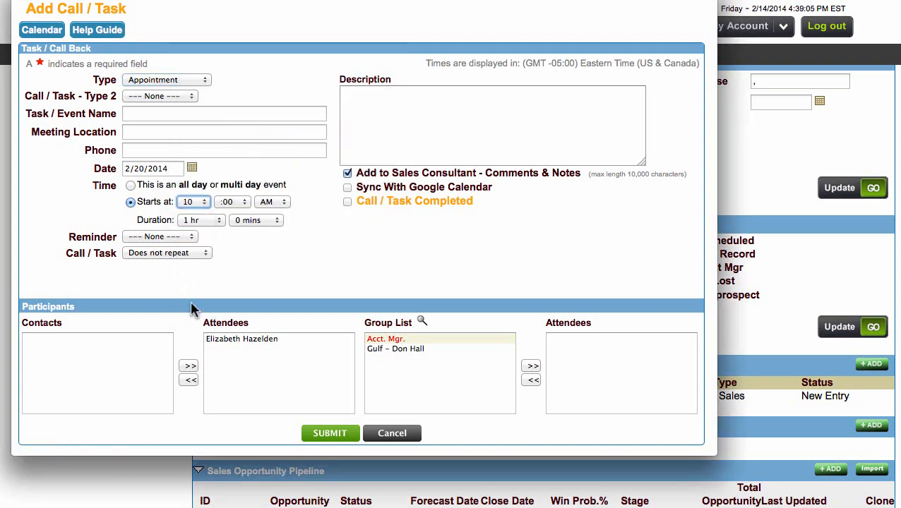
left_click(201, 115)
type("Appointment with Elizabeth")
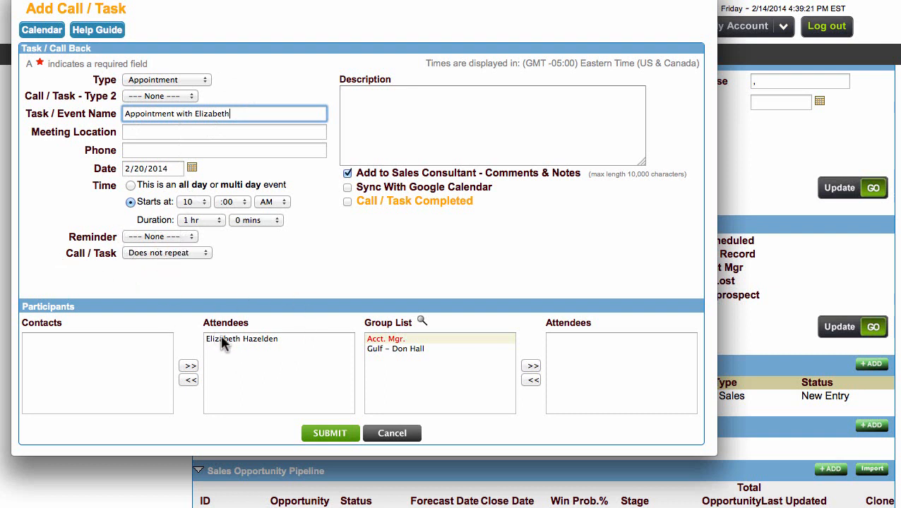
Step: Add the Gulf account manager as an attendee, submit the appointment and update the record
left_click(390, 350)
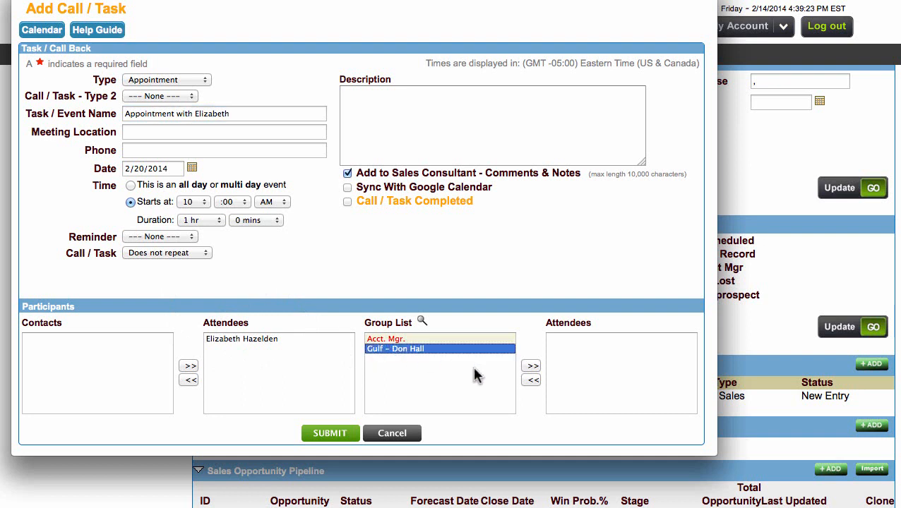
left_click(532, 364)
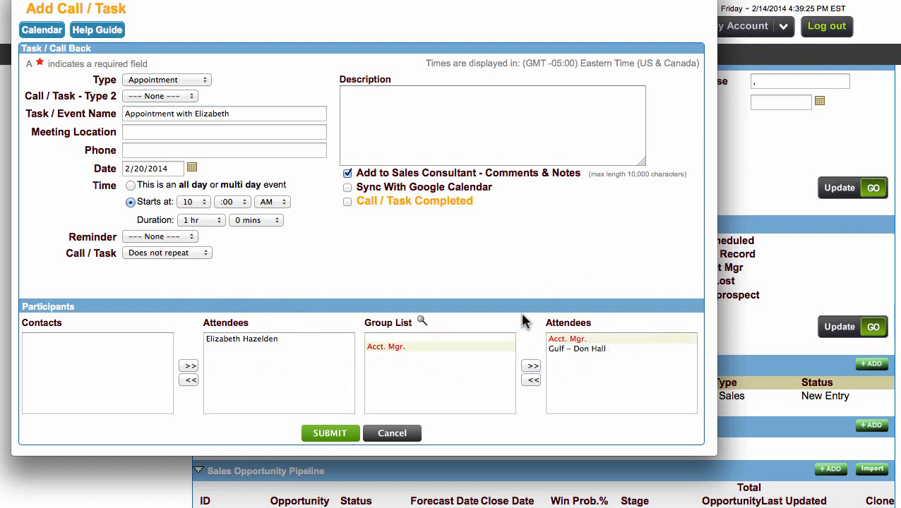
left_click(330, 433)
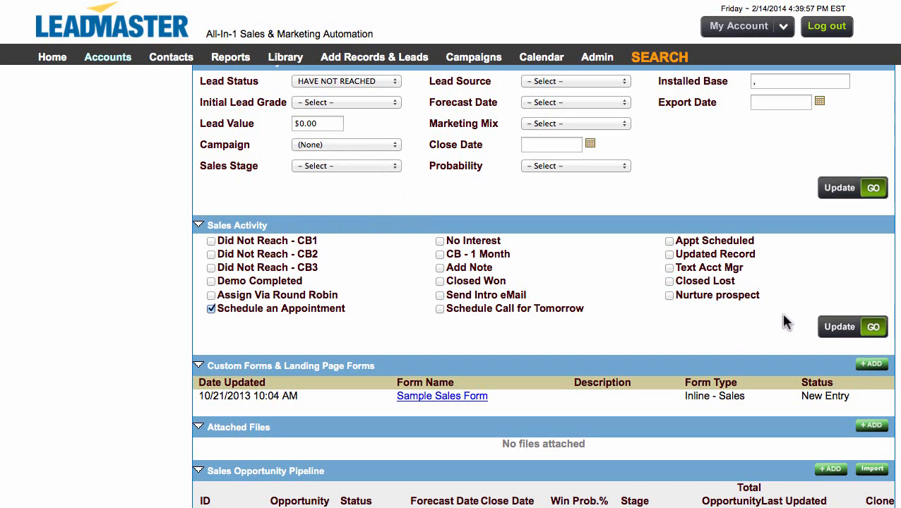
left_click(840, 328)
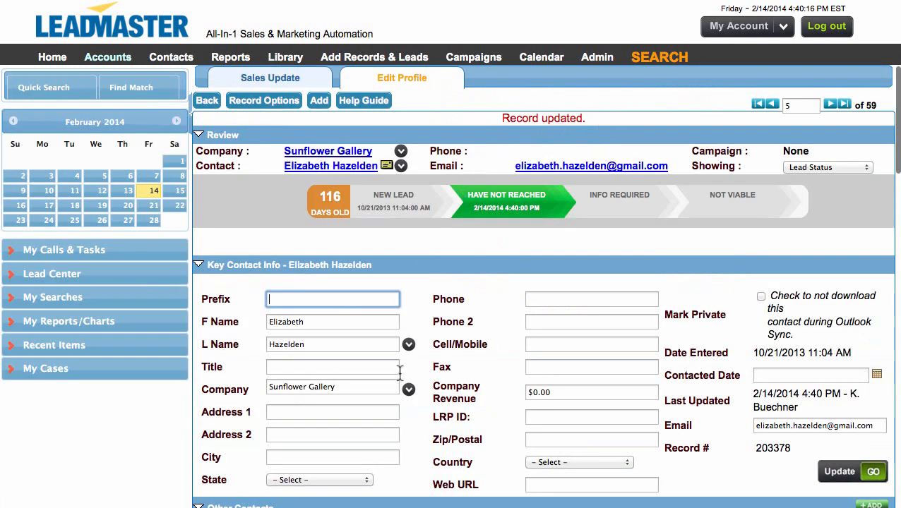
Step: Review the record's sales stage and open events, and update the record with Schedule Call for Tomorrow checked
scroll(398, 374, "down", 5)
scroll(399, 374, "down", 4)
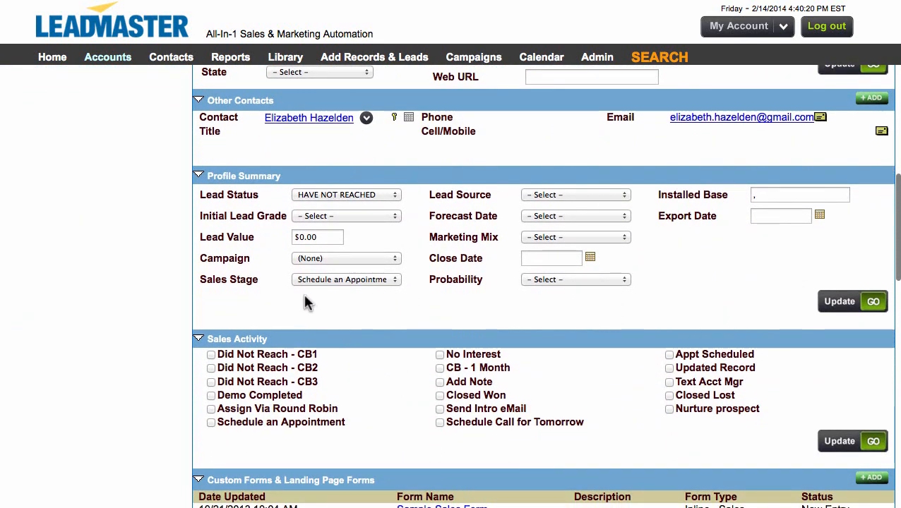
scroll(367, 305, "down", 3)
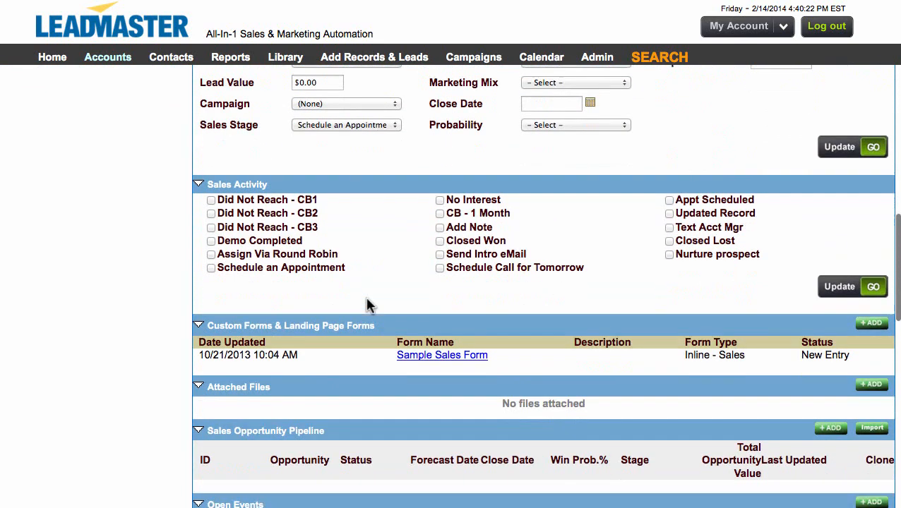
scroll(367, 305, "down", 3)
scroll(366, 305, "down", 1)
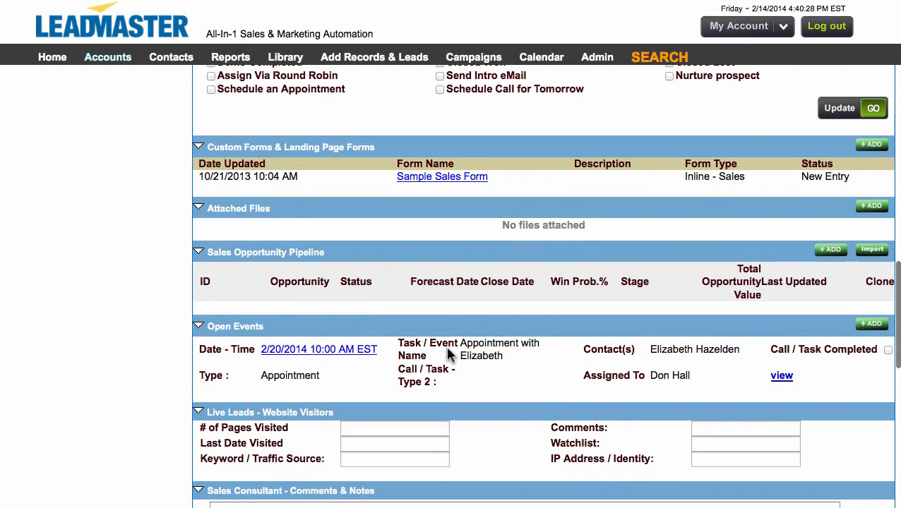
scroll(351, 316, "up", 5)
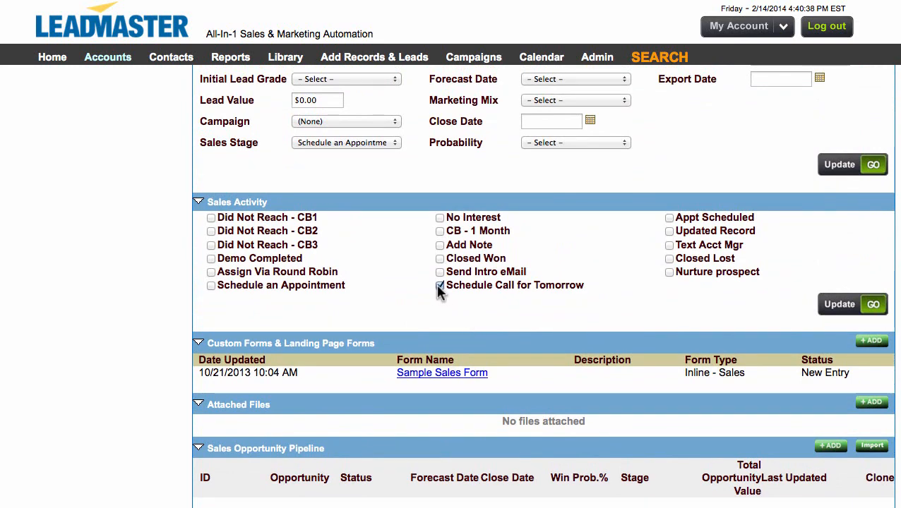
left_click(837, 308)
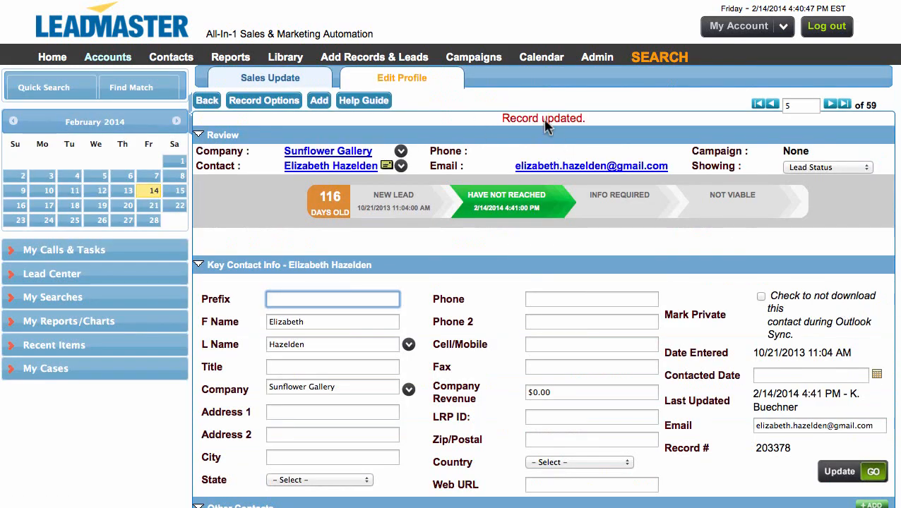
Step: Examine the record's Open Events section for the follow-up task generated by the business rule
scroll(478, 356, "down", 5)
scroll(478, 356, "down", 5)
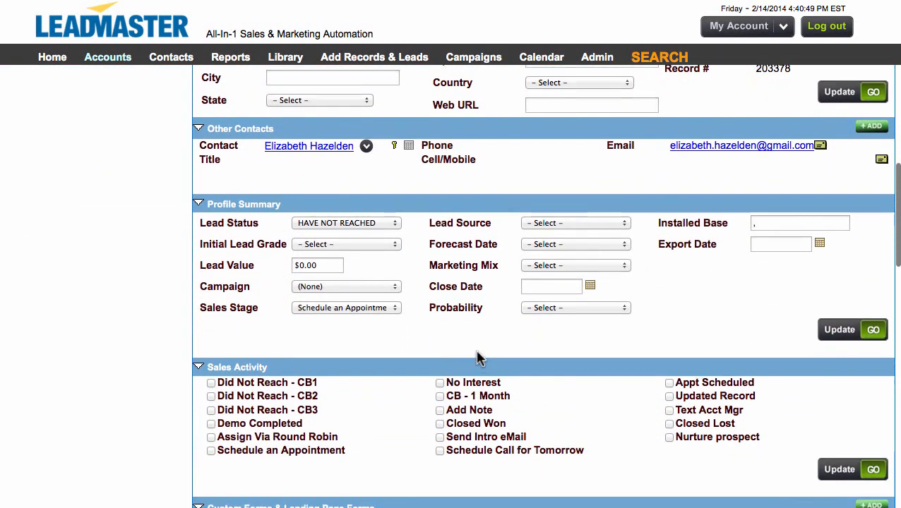
scroll(478, 357, "down", 3)
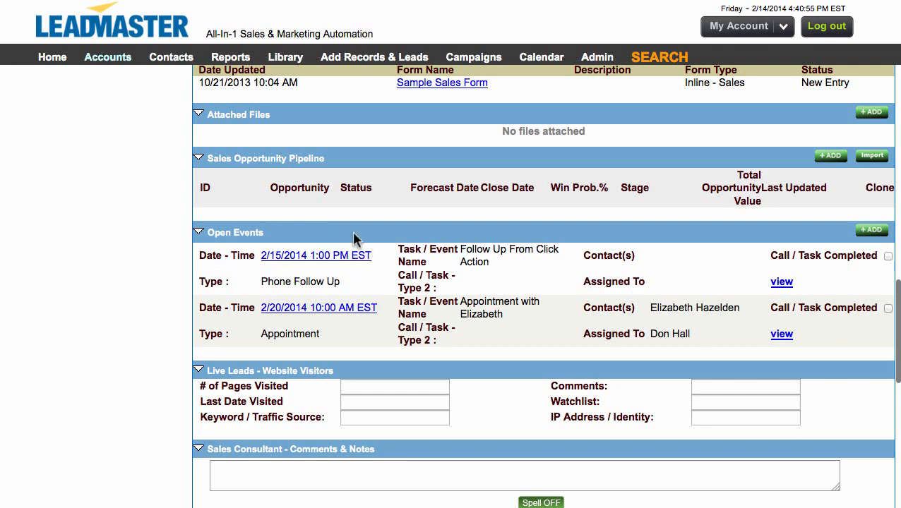
scroll(512, 205, "up", 10)
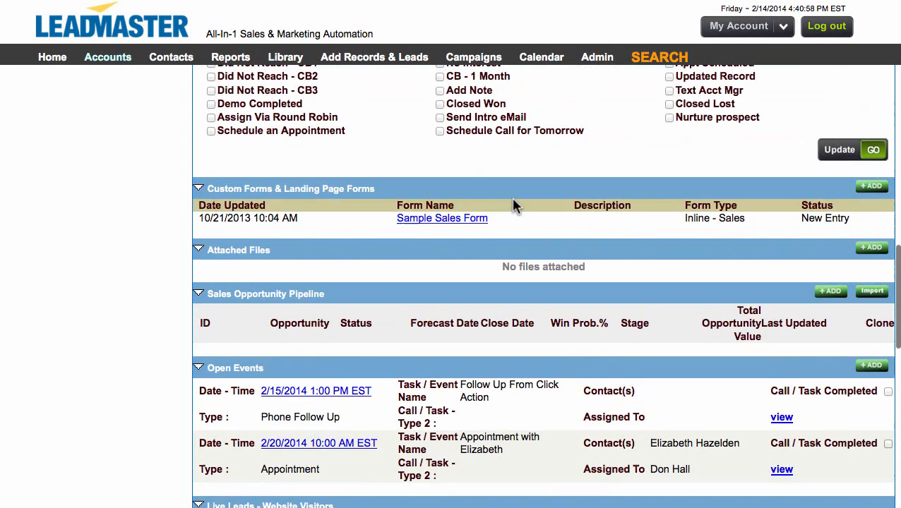